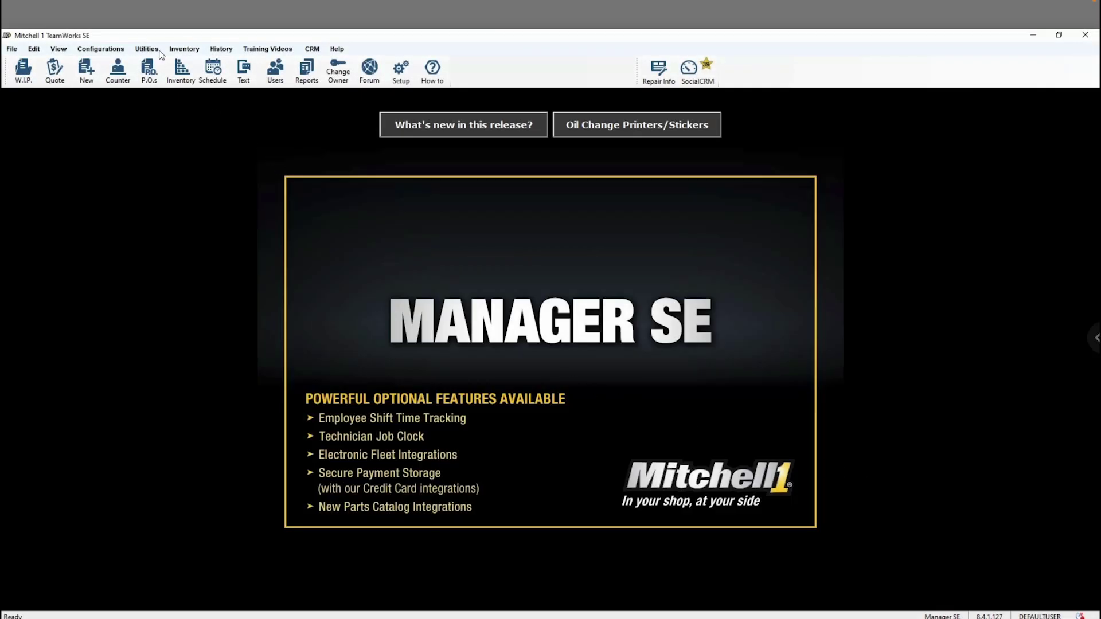
# Step: In Toggle Catalog Availability, leave Partstech Catalog (Dev 3) set to On and save
pyautogui.click(101, 49)
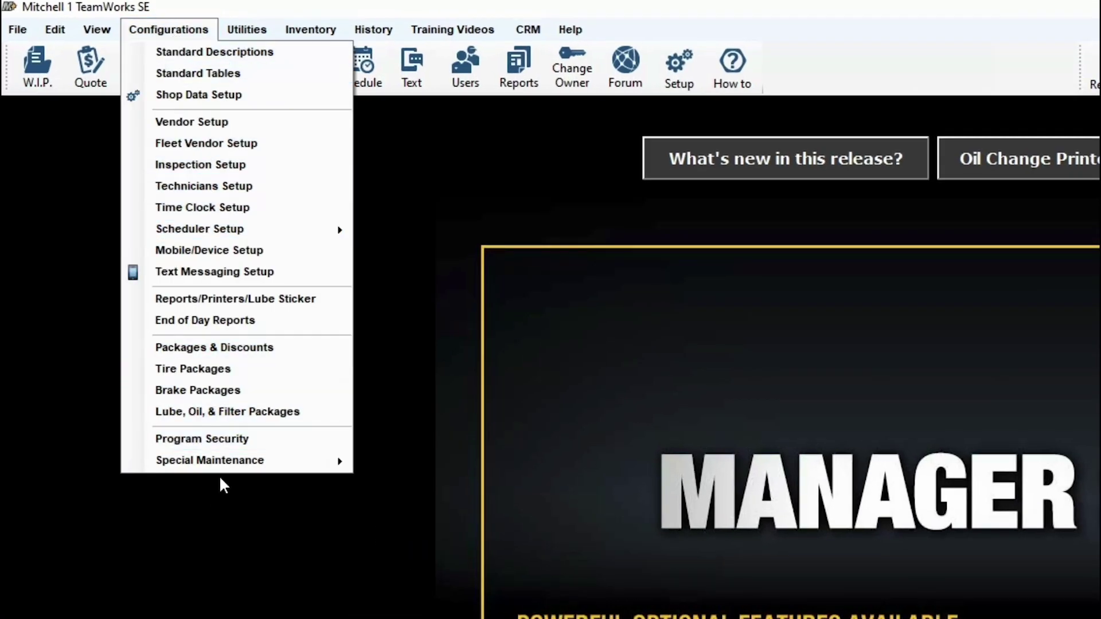
pyautogui.moveTo(243, 464)
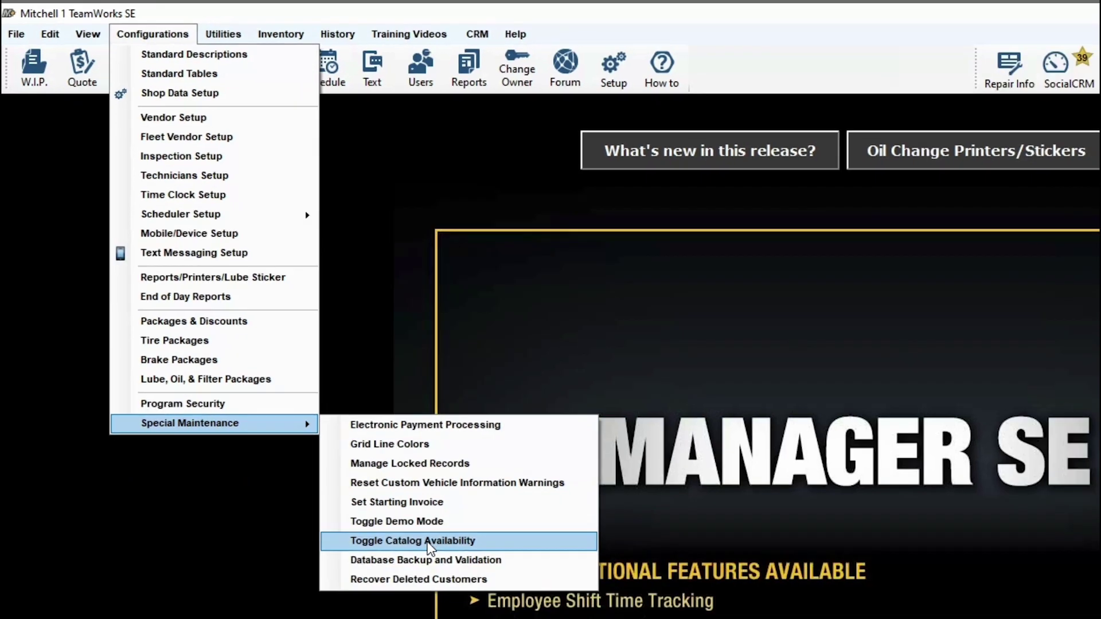
pyautogui.click(472, 591)
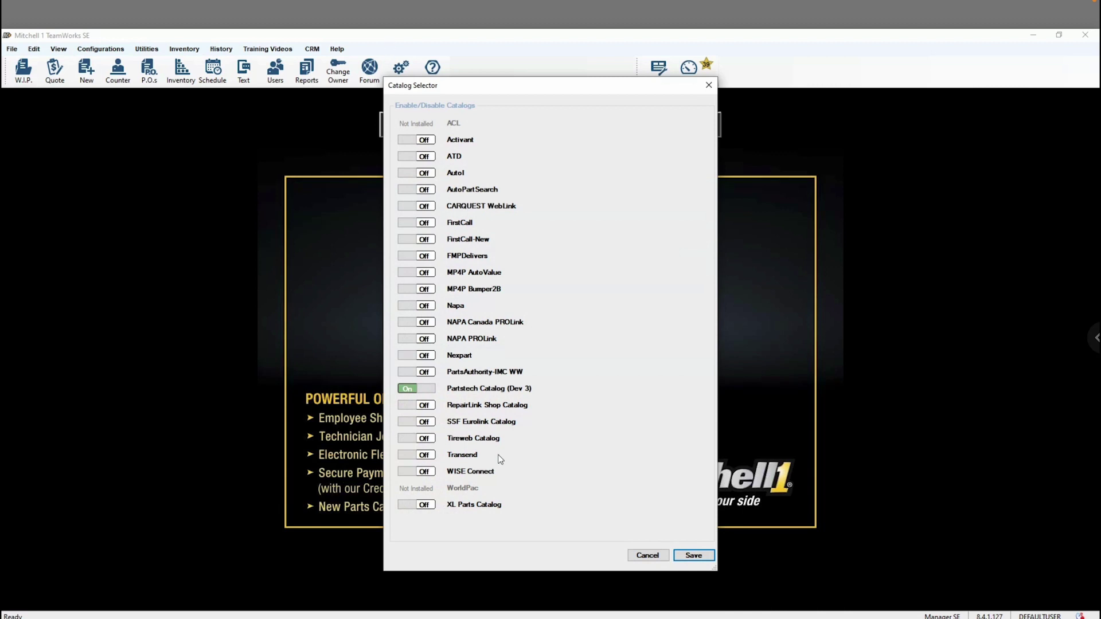
pyautogui.click(417, 389)
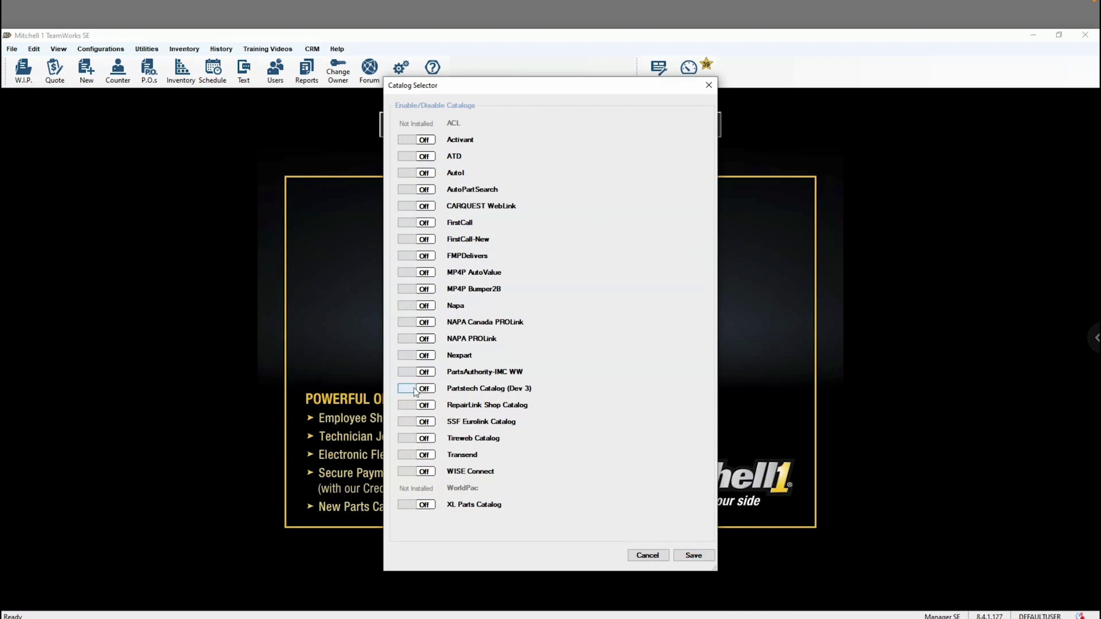
pyautogui.click(417, 389)
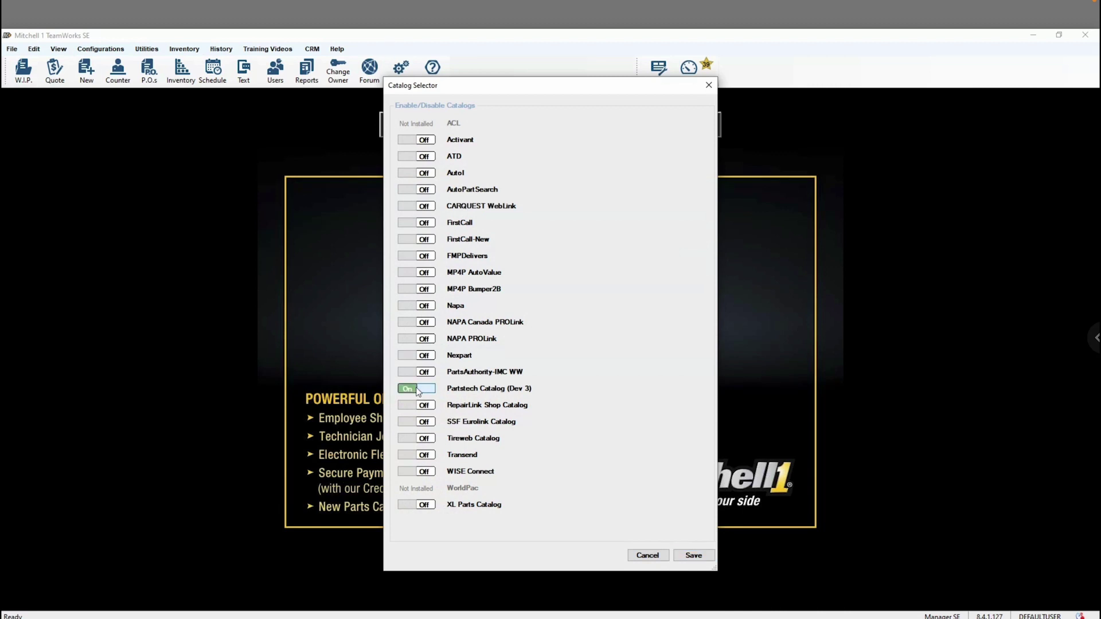
pyautogui.click(693, 555)
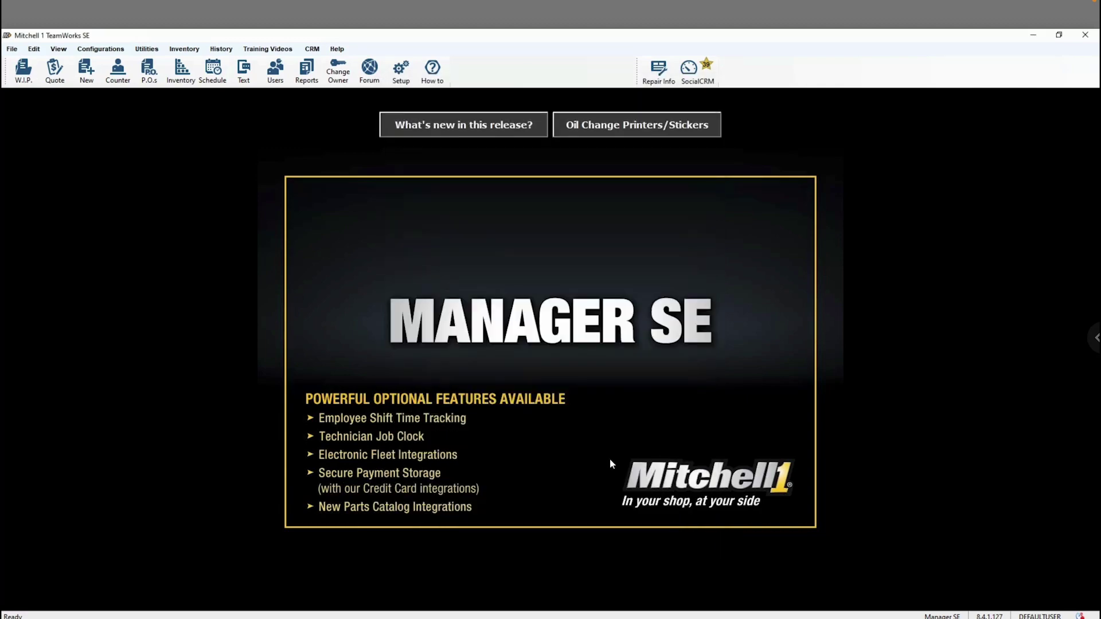
# Step: In Vendor Setup, add a new vendor with code PT and name PartsTech
pyautogui.click(100, 50)
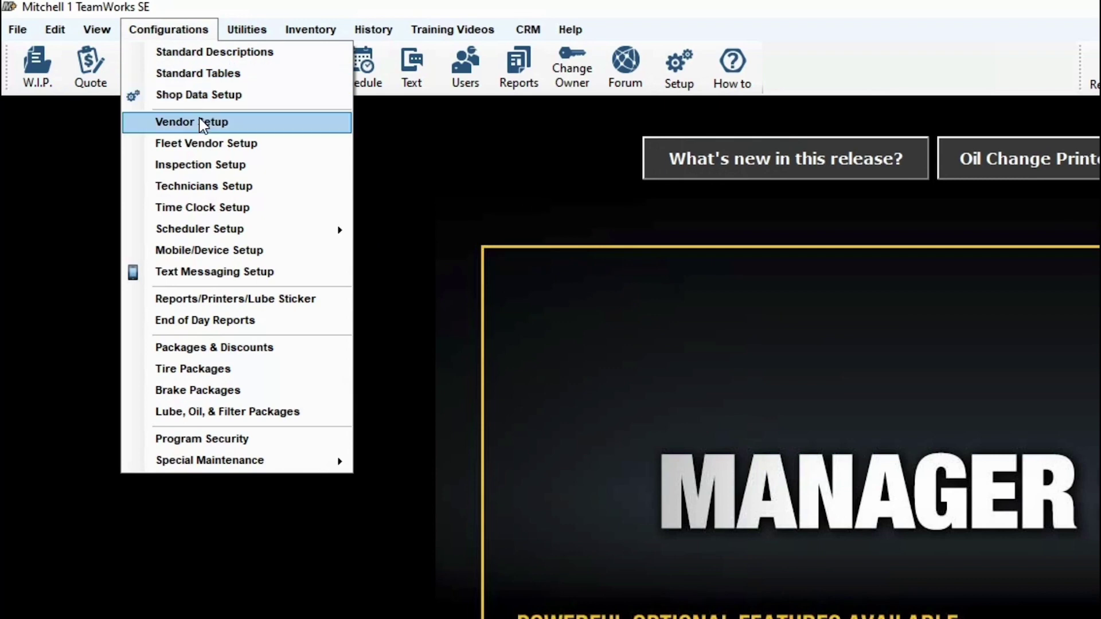
pyautogui.click(199, 121)
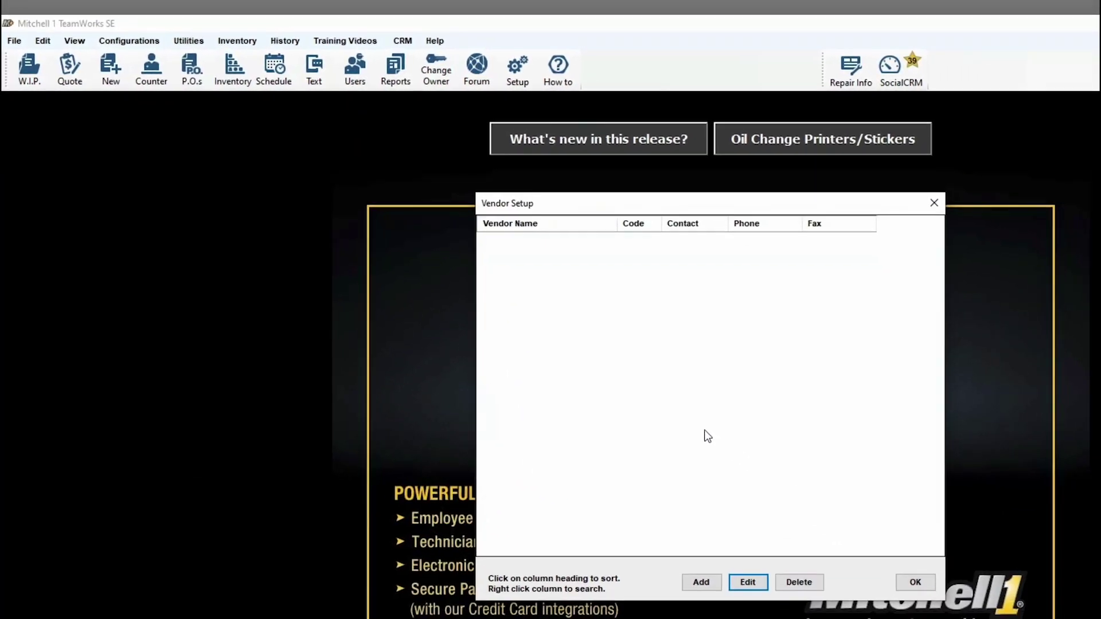
pyautogui.click(701, 581)
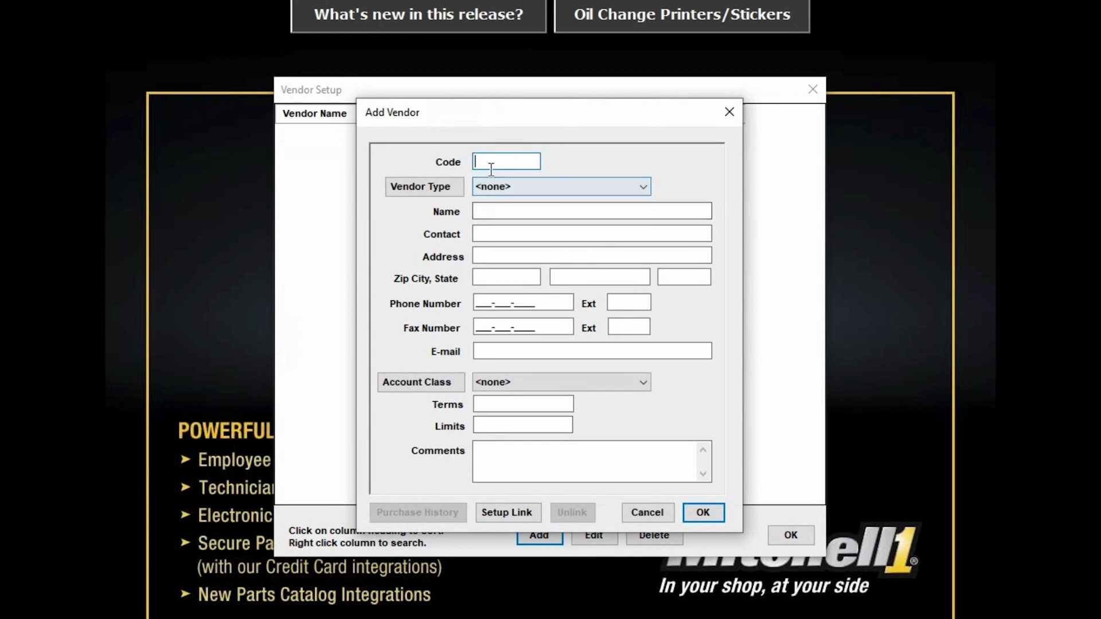
pyautogui.write('PT')
pyautogui.click(497, 211)
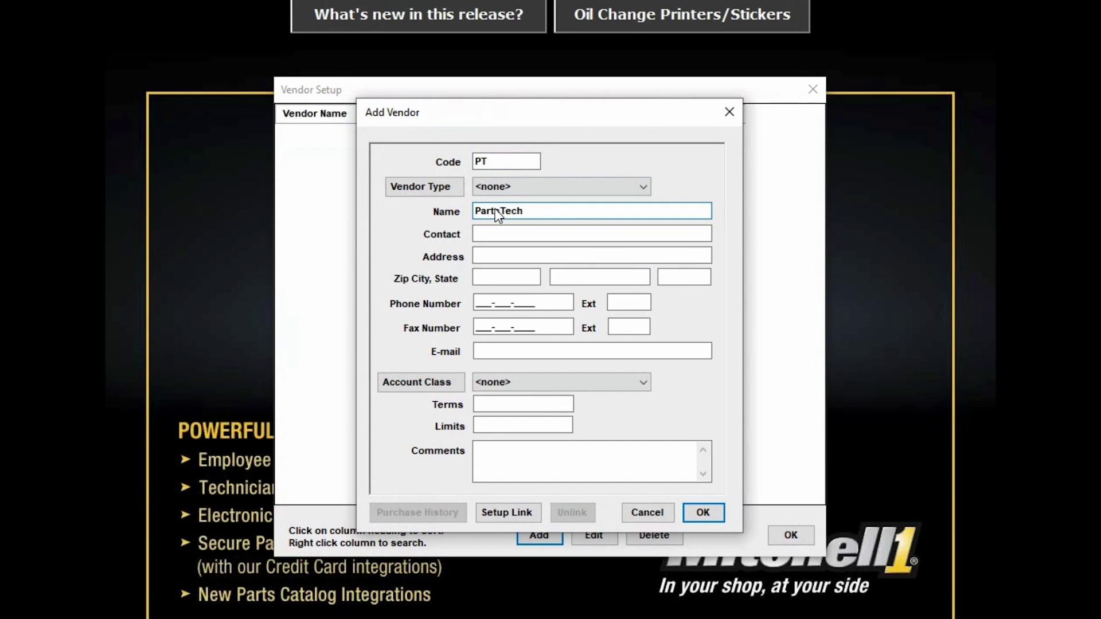
pyautogui.click(504, 512)
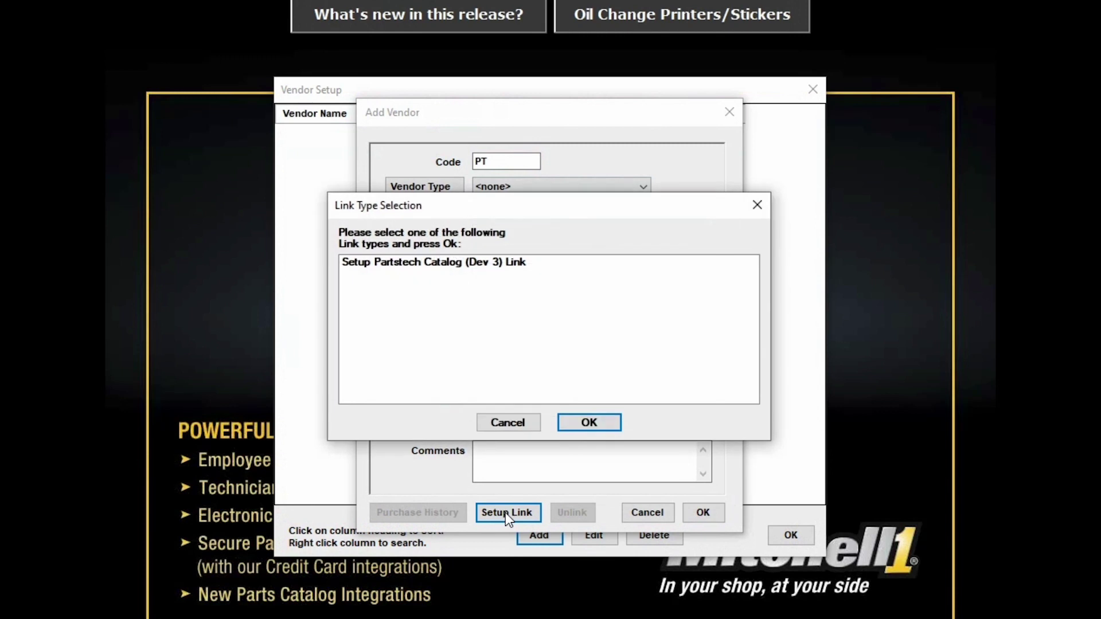
# Step: Choose Partstech Catalog (Dev 3) as the vendor's link type and confirm it
pyautogui.click(424, 261)
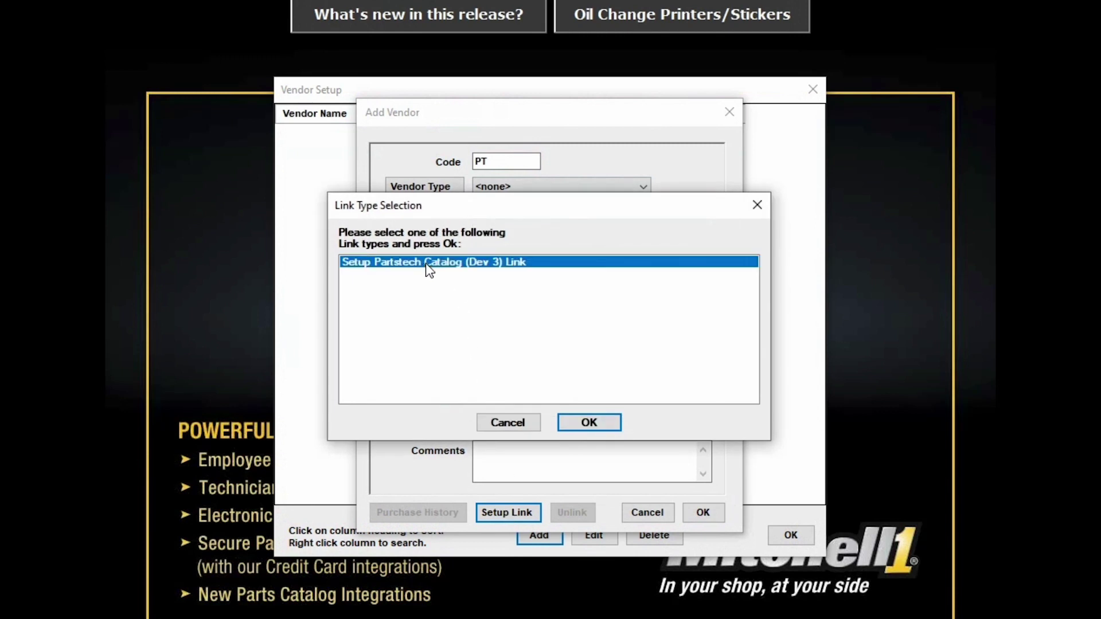
pyautogui.click(589, 423)
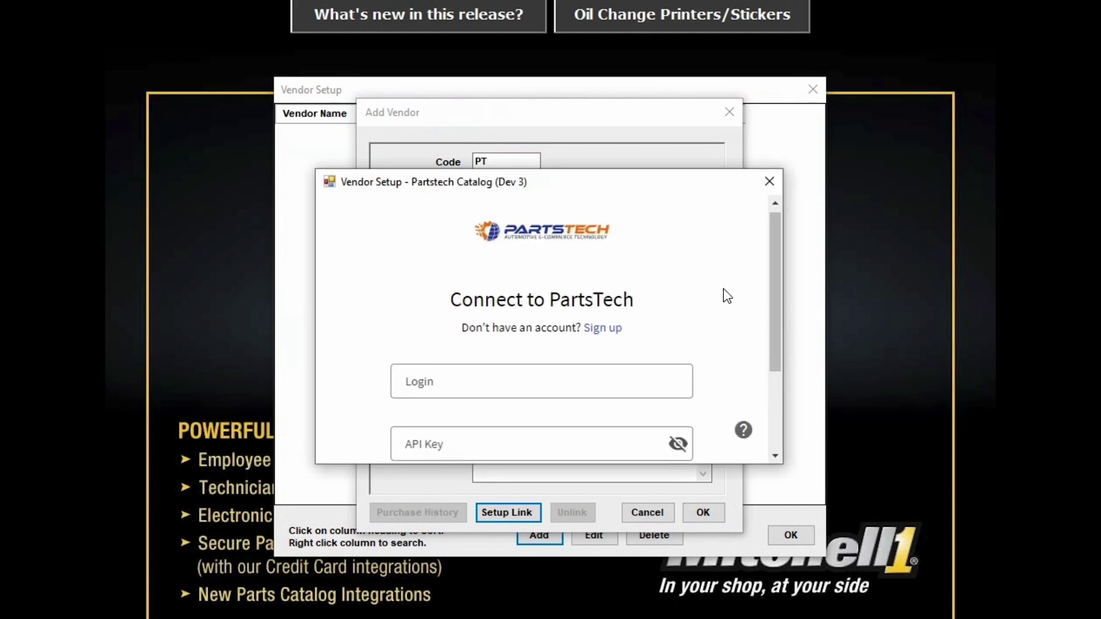
pyautogui.scroll(-2, 677, 296)
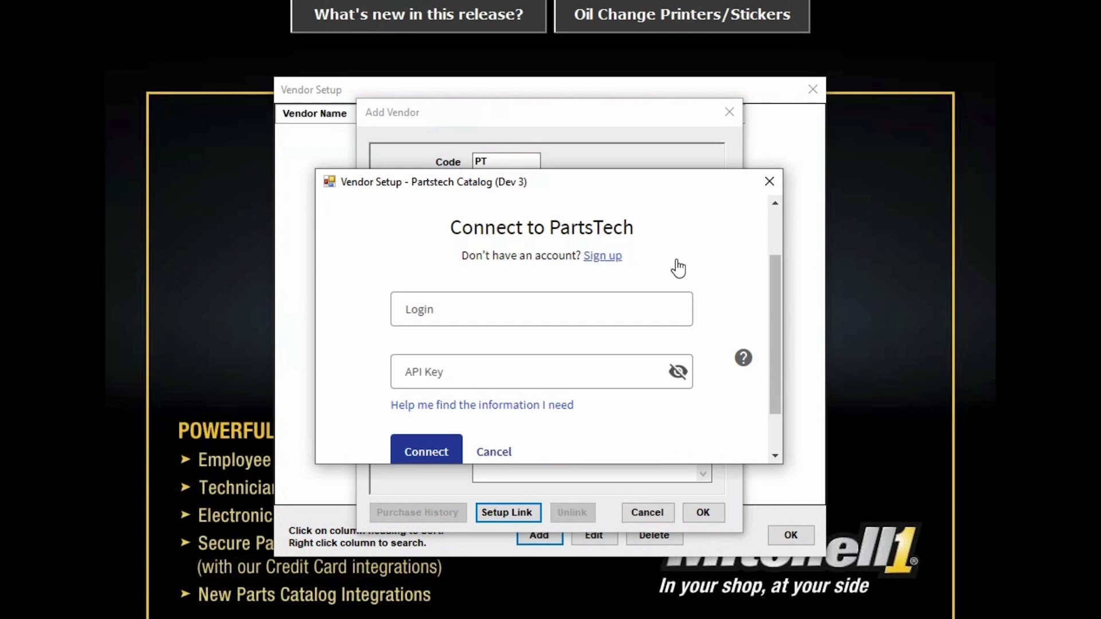
pyautogui.scroll(-1, 731, 270)
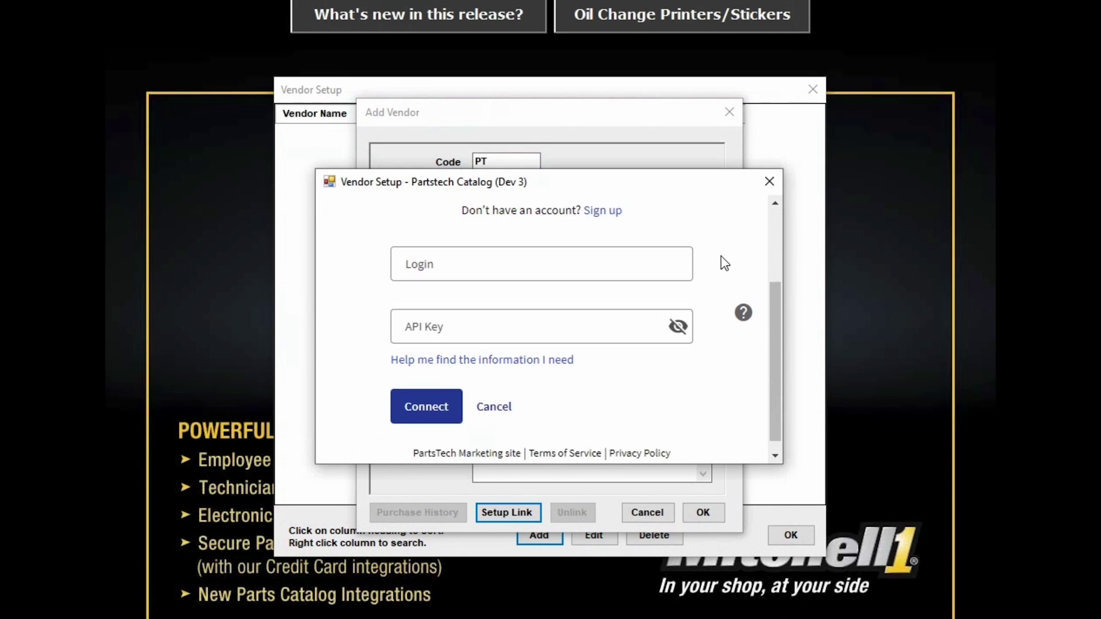
# Step: Enter the account login, paste the API key, and connect to PartsTech
pyautogui.click(402, 263)
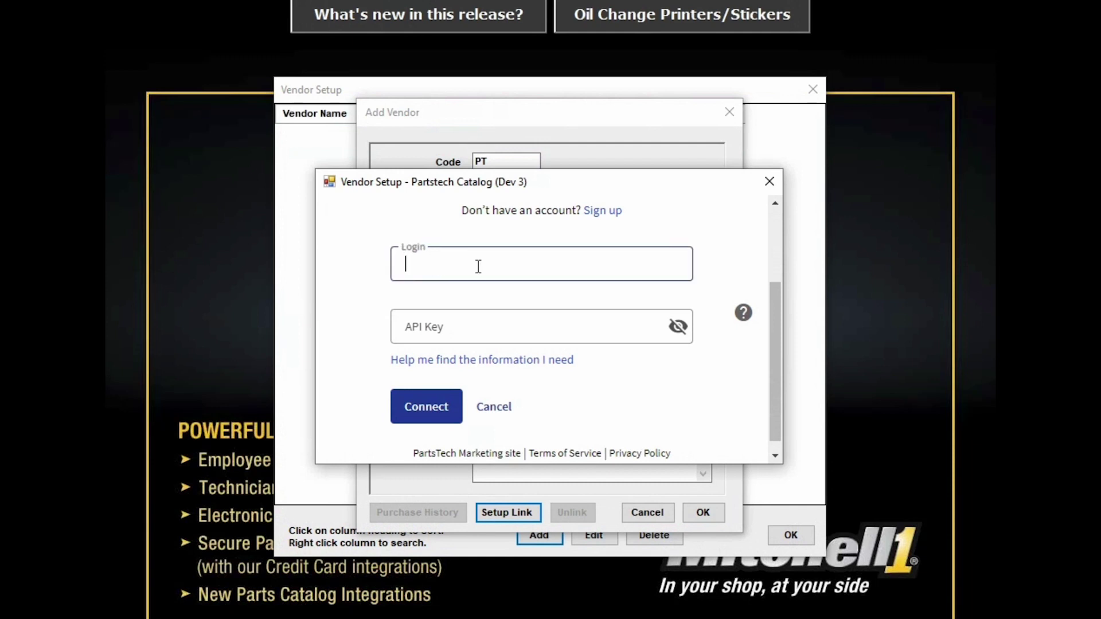
pyautogui.click(419, 335)
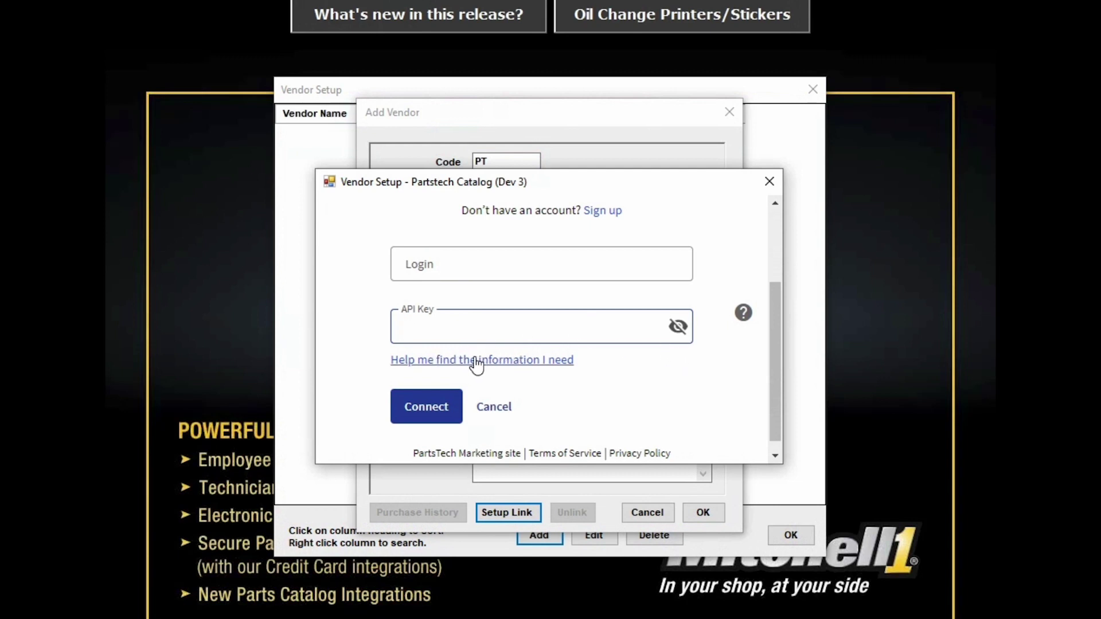
pyautogui.click(417, 263)
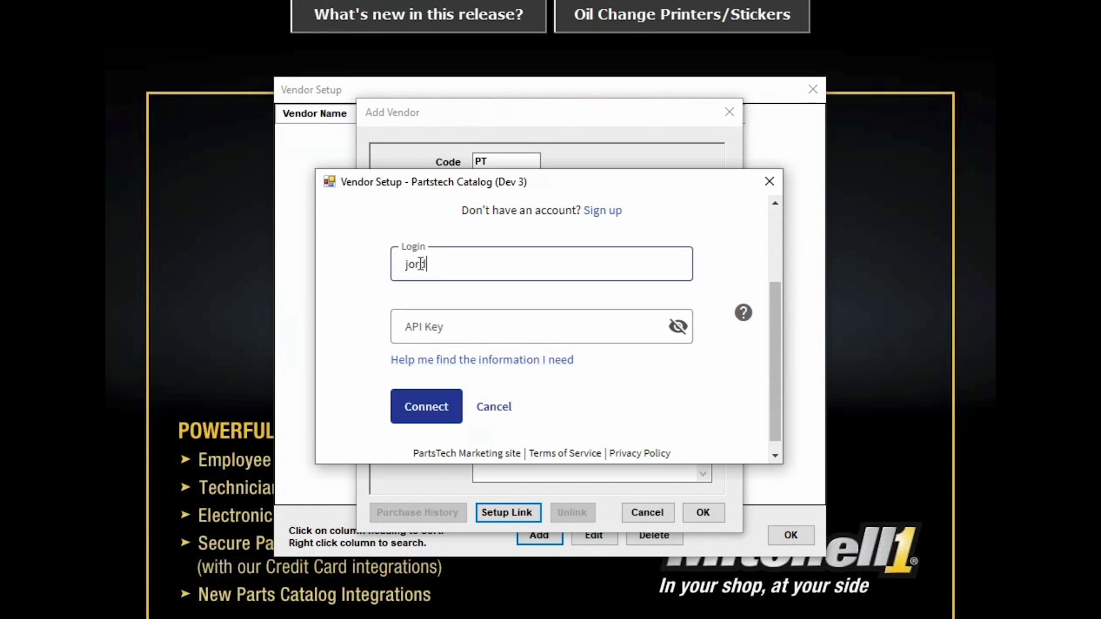
pyautogui.click(442, 337)
pyautogui.hotkey('ctrl', 'v')
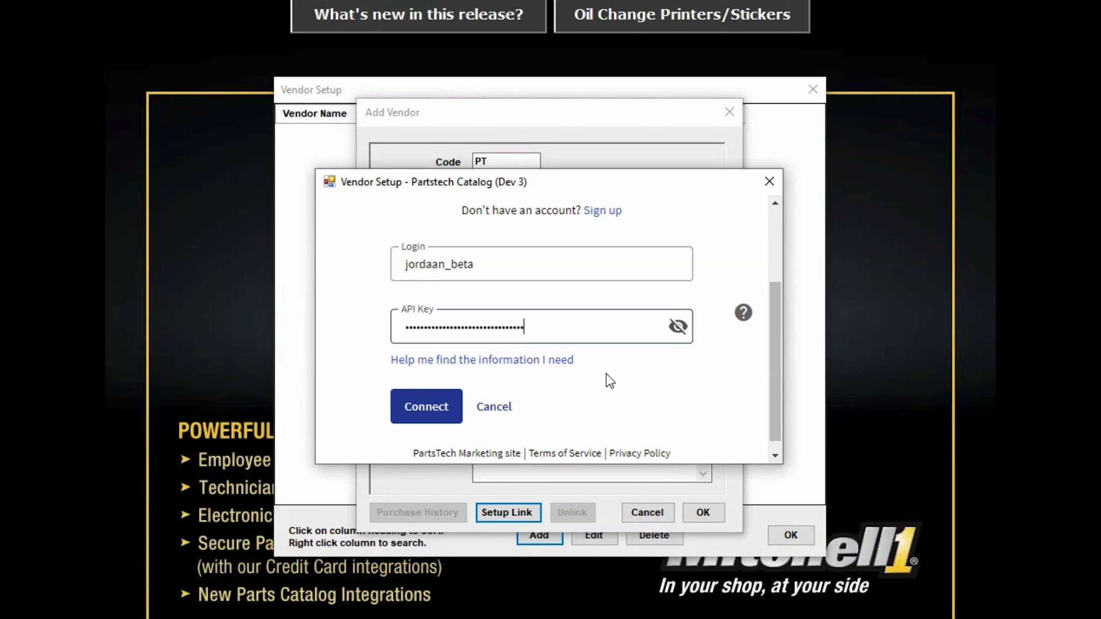
pyautogui.click(423, 411)
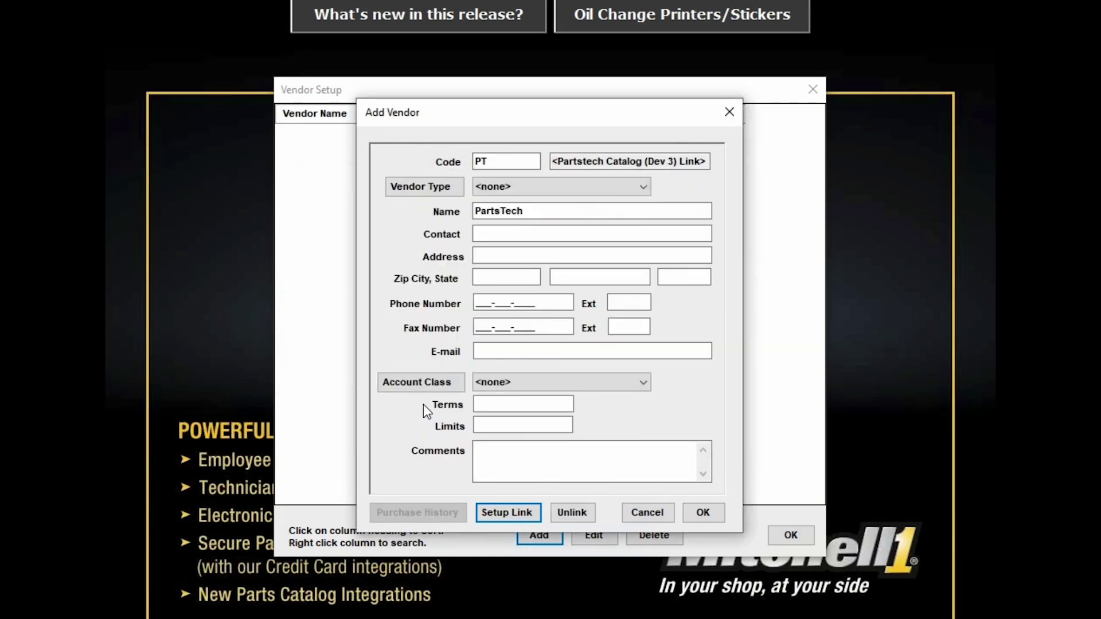
# Step: Save the PartsTech vendor, close Vendor Setup, and start a new quote
pyautogui.click(713, 510)
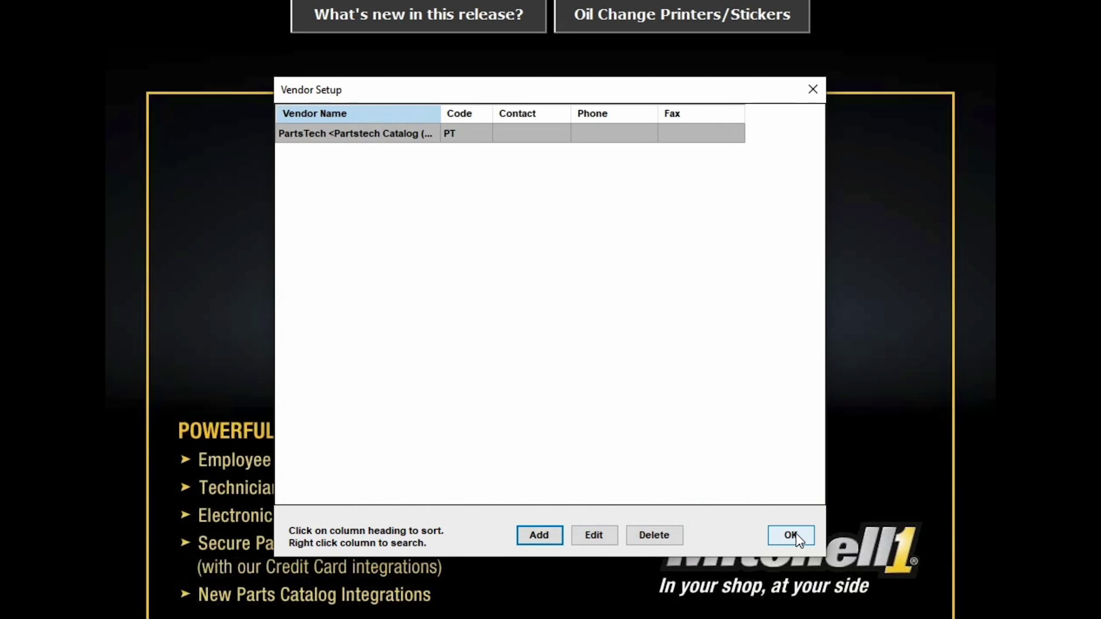
pyautogui.click(791, 535)
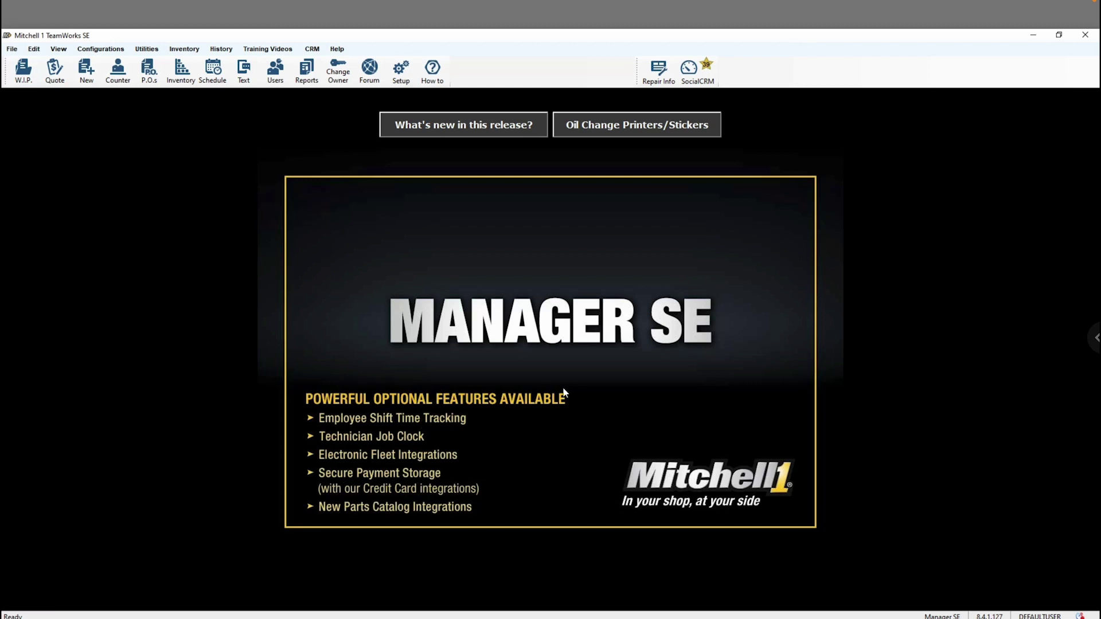
pyautogui.click(55, 72)
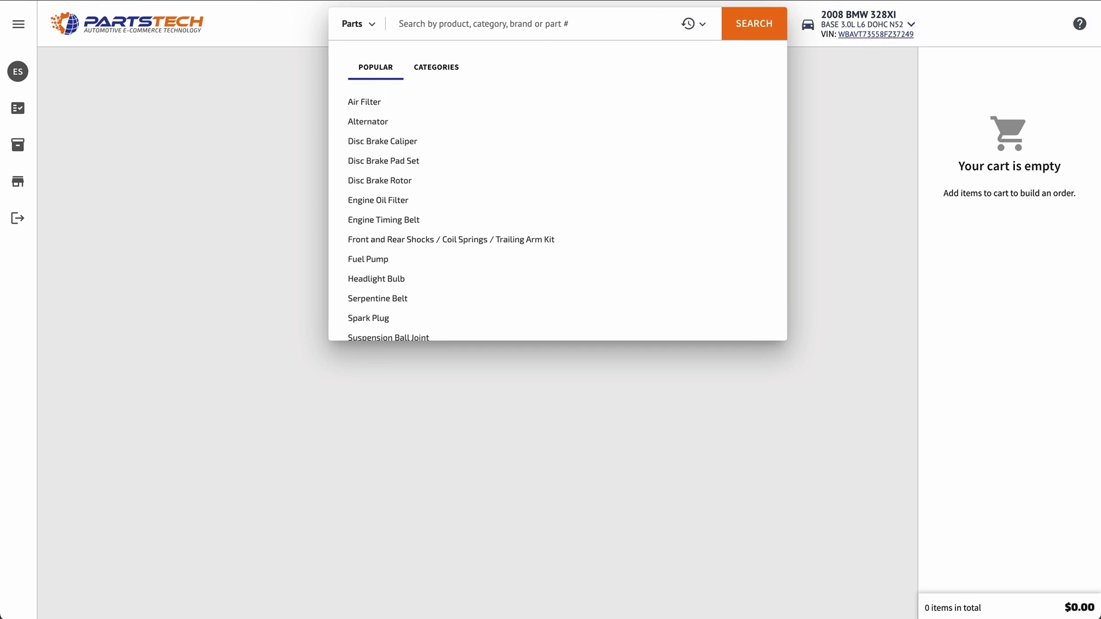
# Step: Search for Air Filter and compare the AutoZone, O'Reilly and XL Parts results
pyautogui.click(448, 22)
pyautogui.write('air')
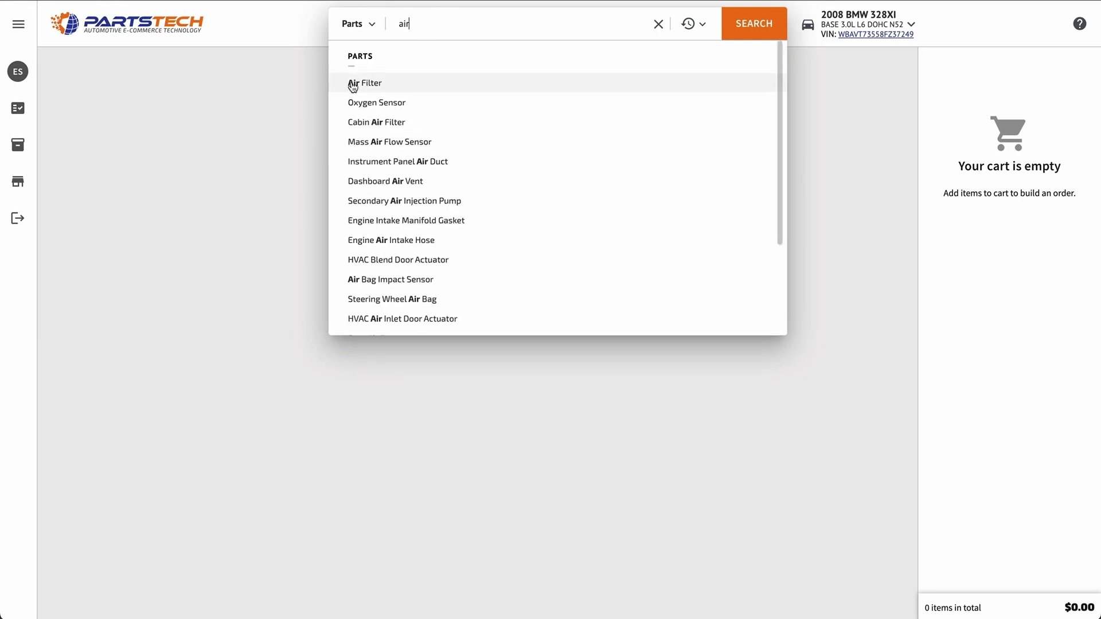
pyautogui.click(392, 86)
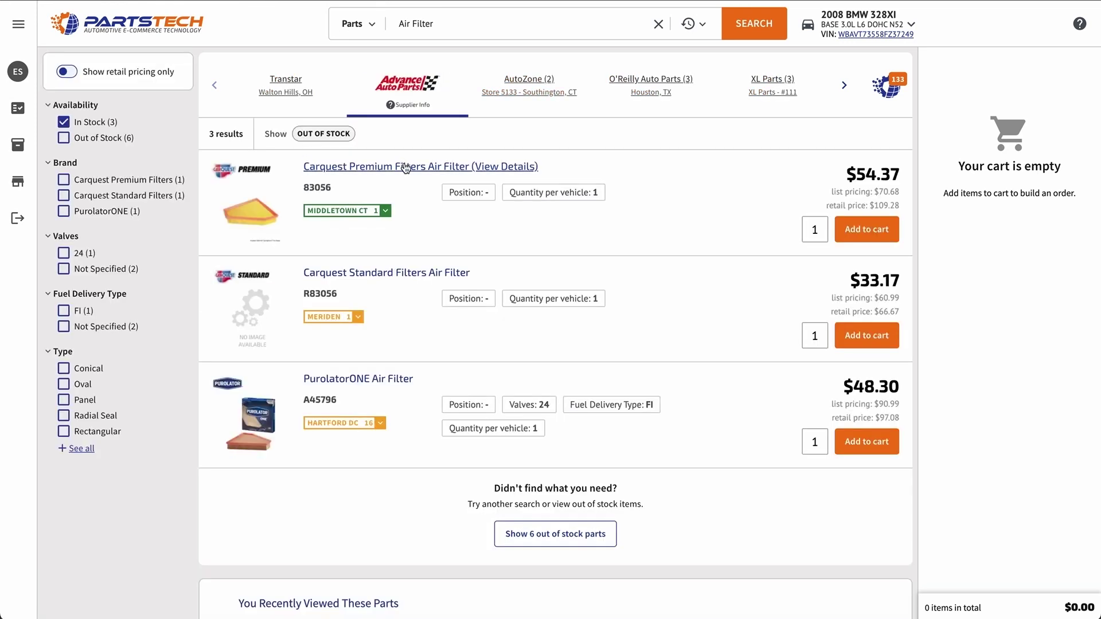
pyautogui.click(385, 211)
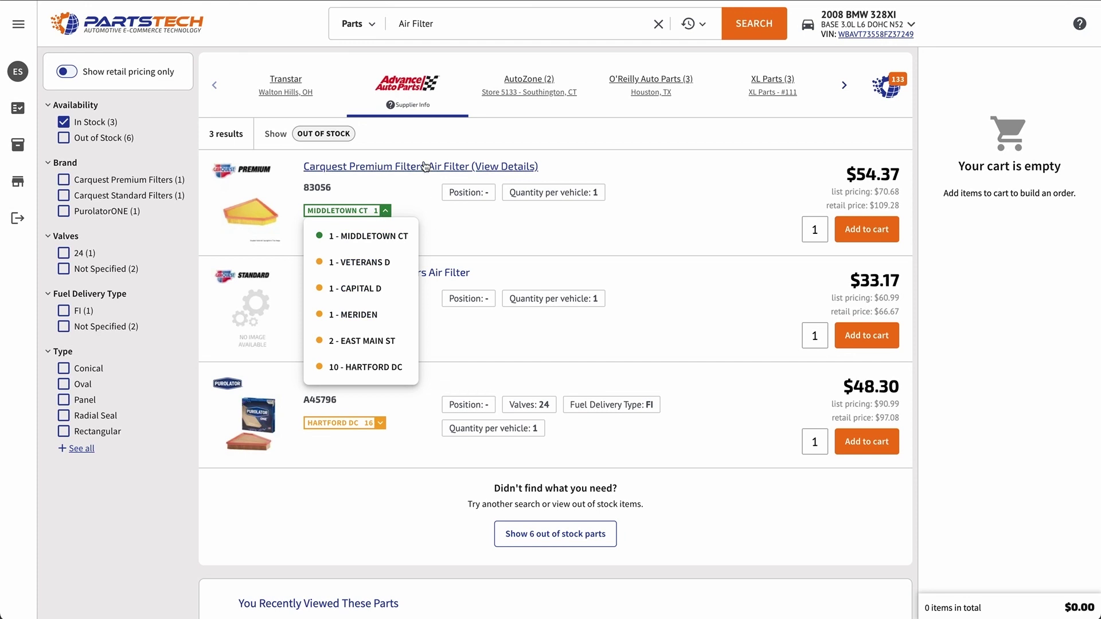
pyautogui.click(544, 84)
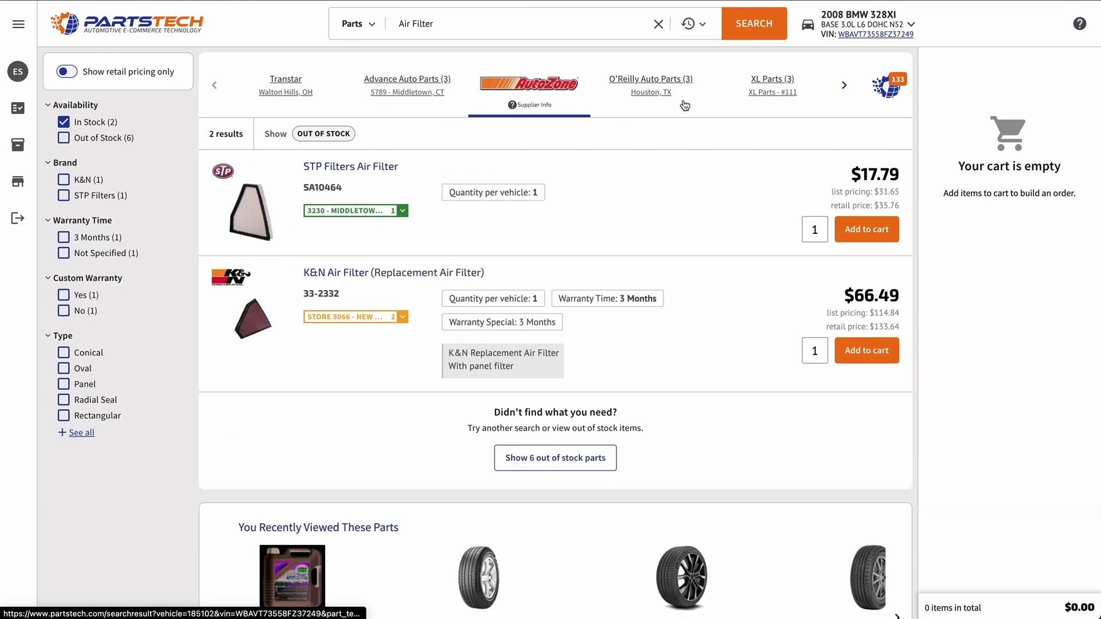
pyautogui.click(653, 83)
pyautogui.click(773, 86)
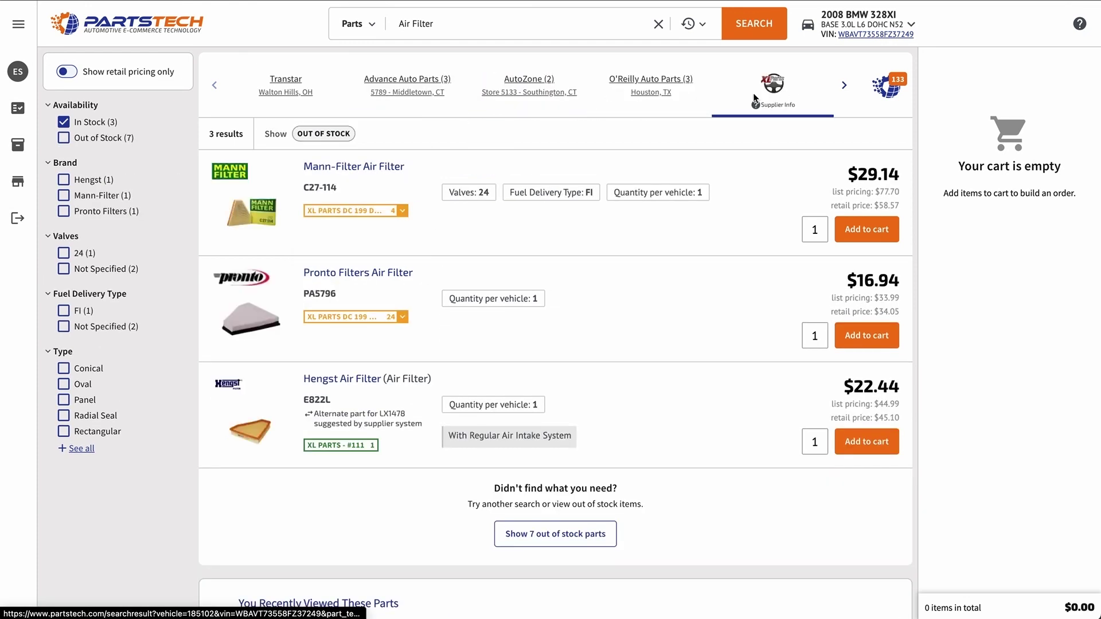
# Step: Review the XL Parts Mann-Filter C27-114 details and add it to the cart at $29.14
pyautogui.click(392, 166)
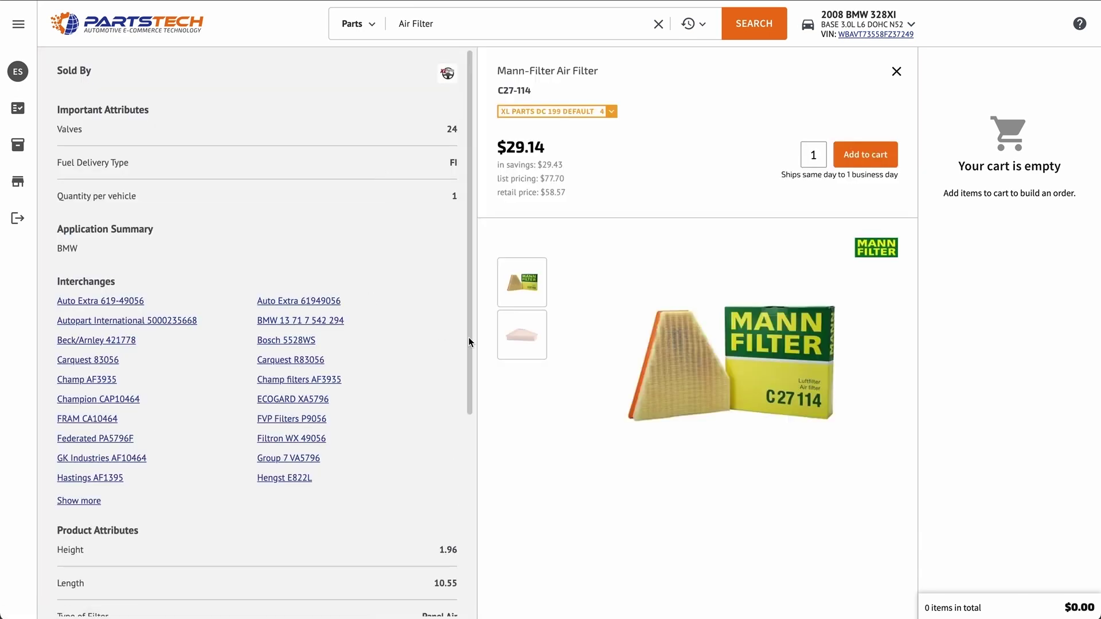
pyautogui.scroll(-5, 196, 361)
pyautogui.scroll(5, 201, 369)
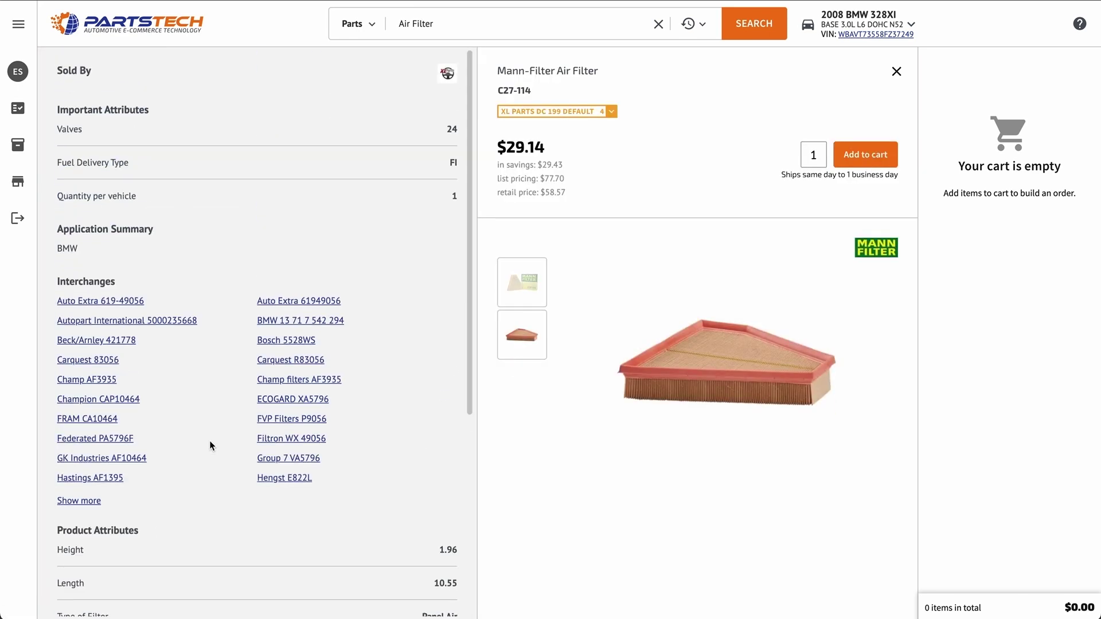
pyautogui.click(898, 71)
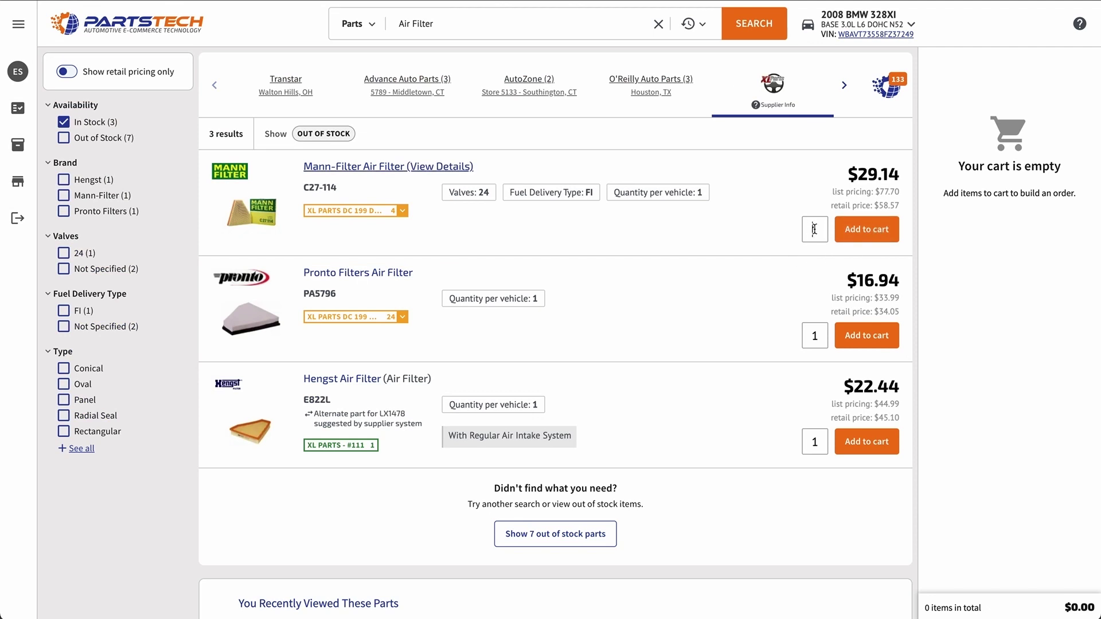
pyautogui.click(872, 231)
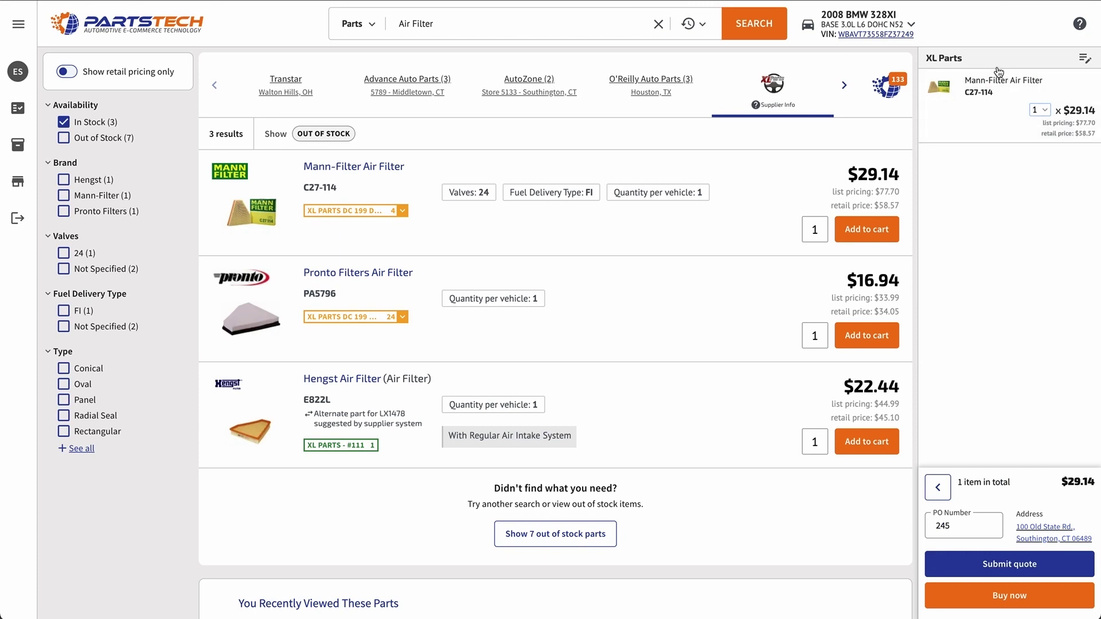
# Step: Search Vehicle Battery and add the Advance Auto Parts Optima DH6 ($326.12) to the cart
pyautogui.click(468, 20)
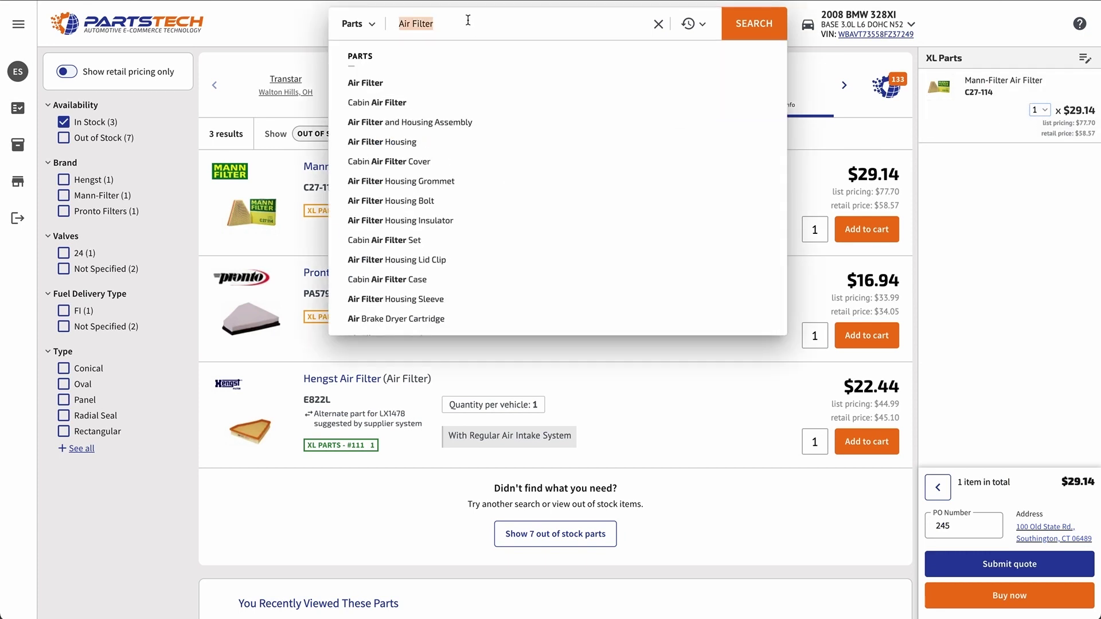
pyautogui.press('BackSpace')
pyautogui.write('ve')
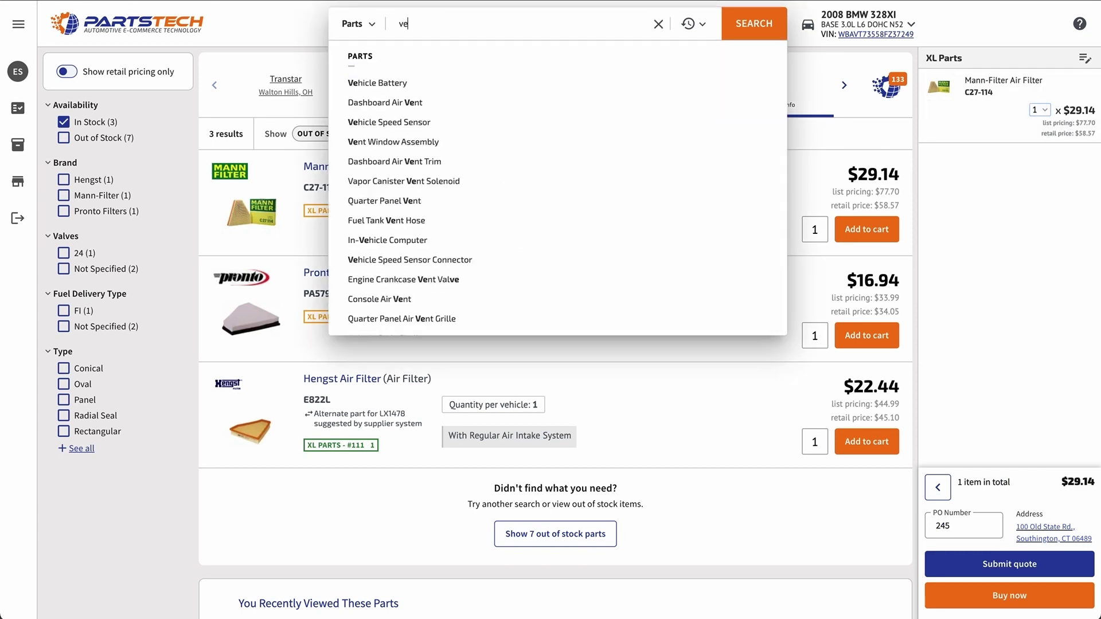
pyautogui.write('hicle ba')
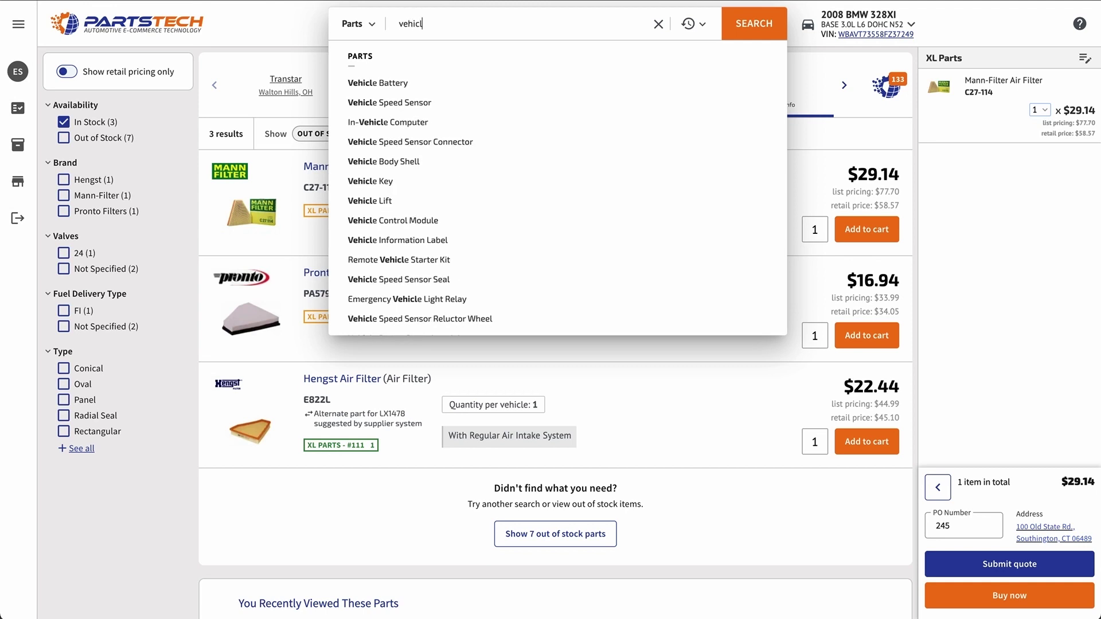
pyautogui.click(415, 82)
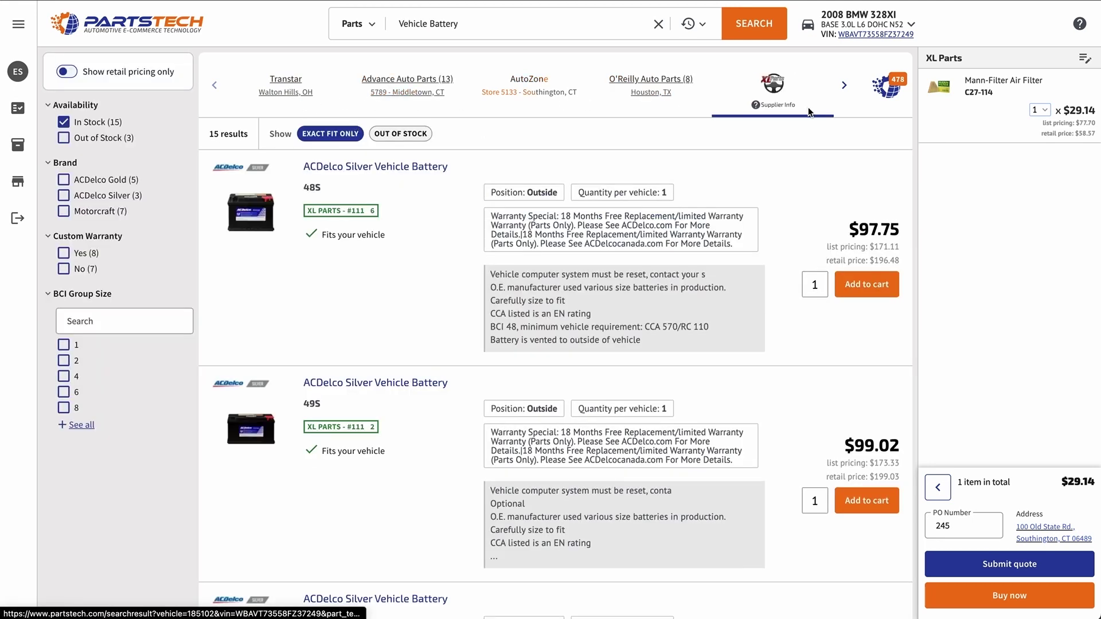
pyautogui.click(379, 86)
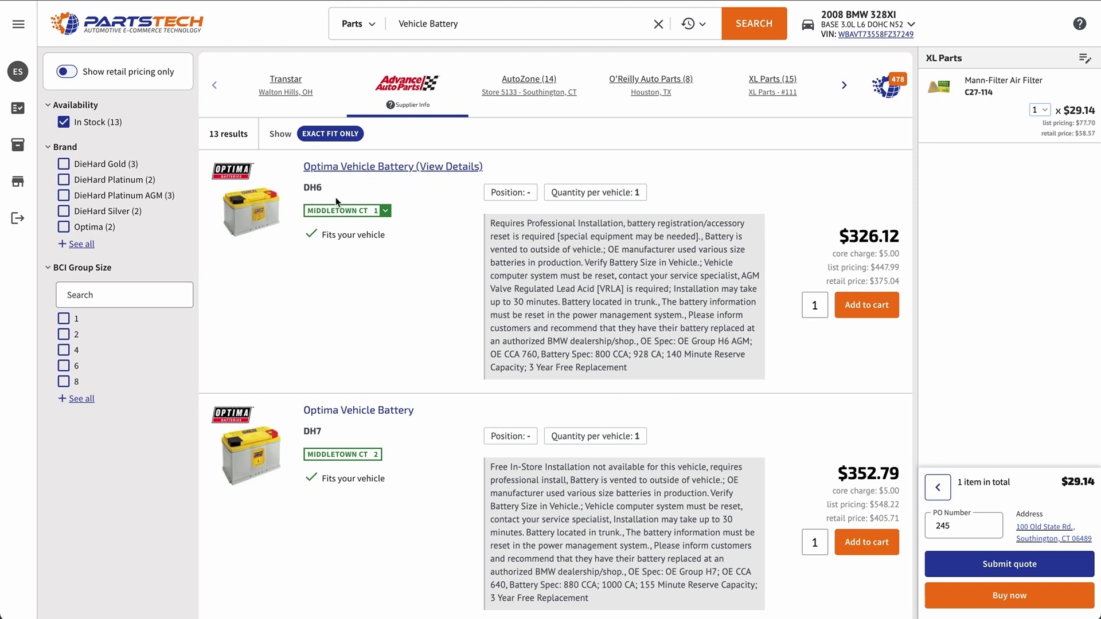
pyautogui.click(364, 216)
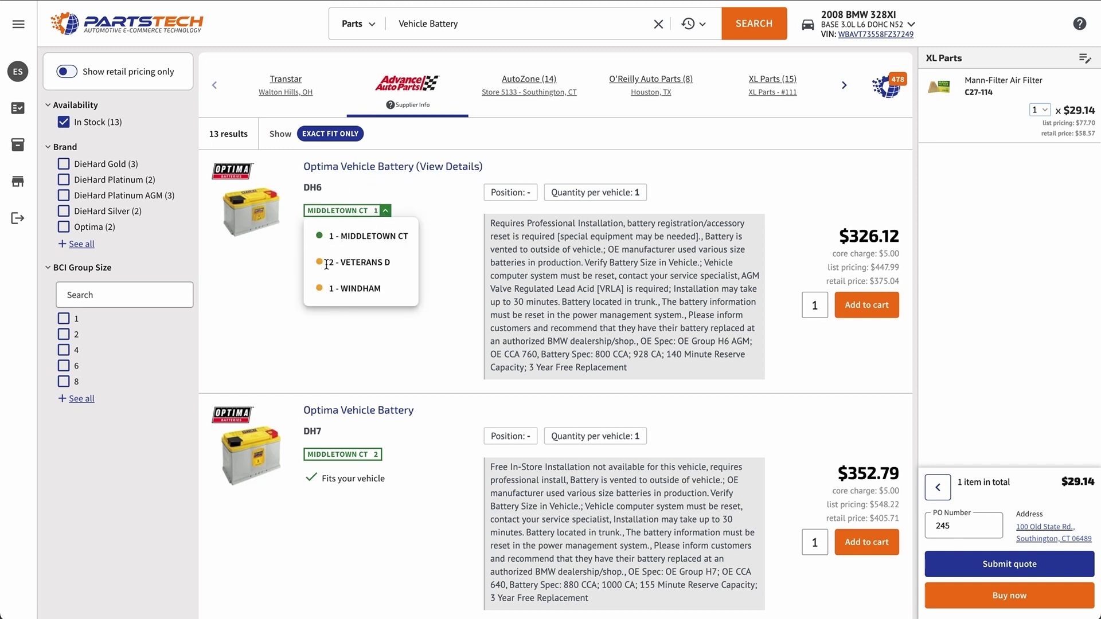
pyautogui.click(258, 298)
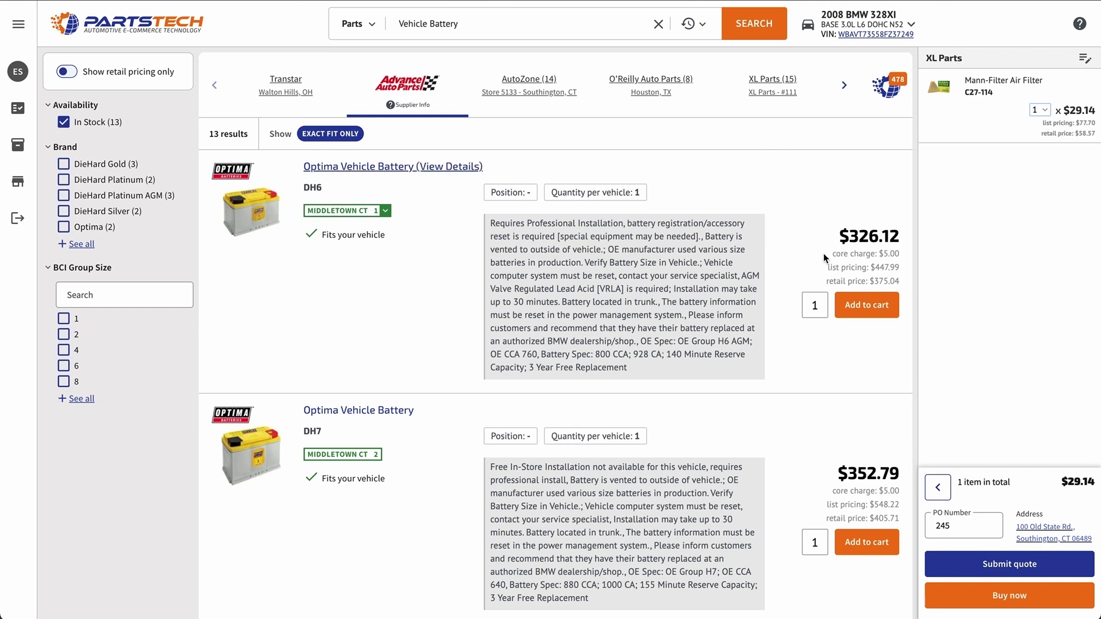
pyautogui.click(882, 309)
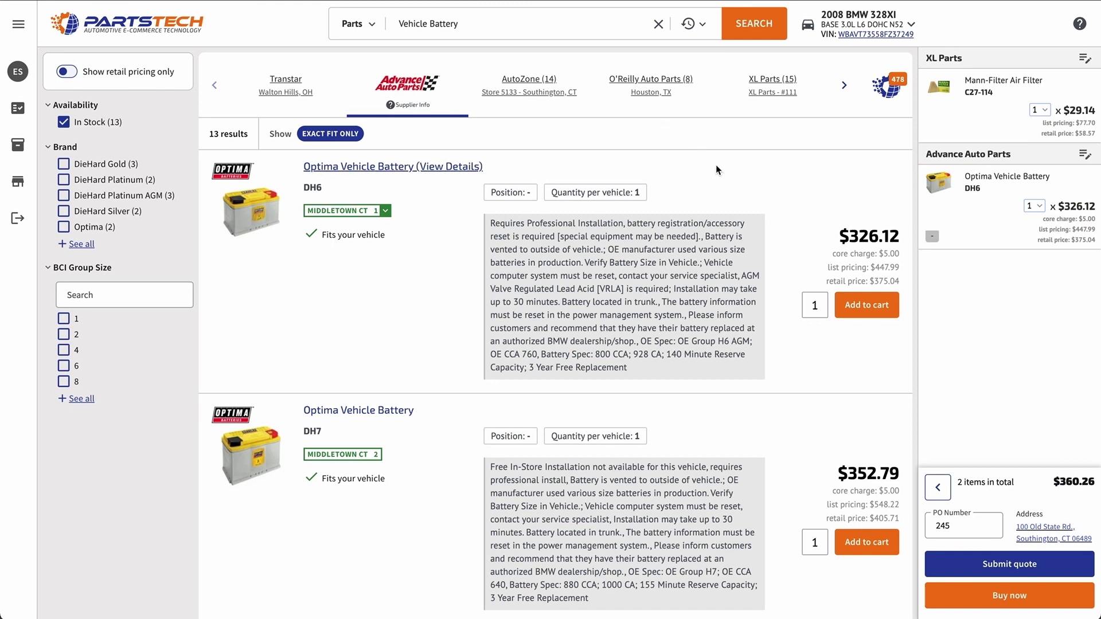
pyautogui.click(359, 26)
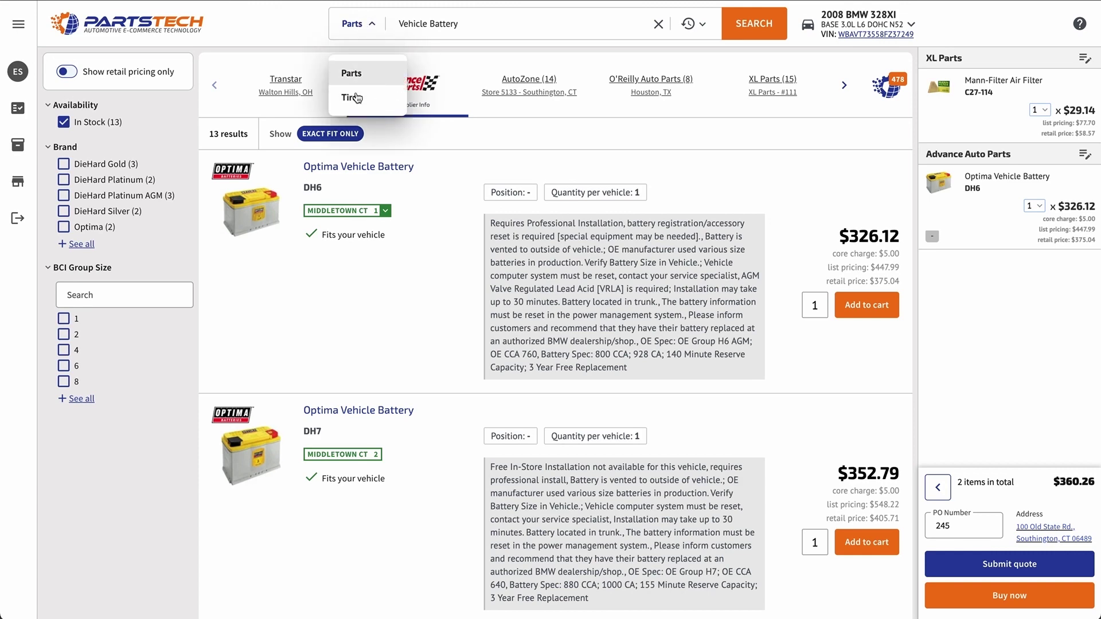
# Step: Search 225/45R17 tires, filter to Bridgestone, and compare U.S. AutoForce and K&M Tire
pyautogui.click(356, 99)
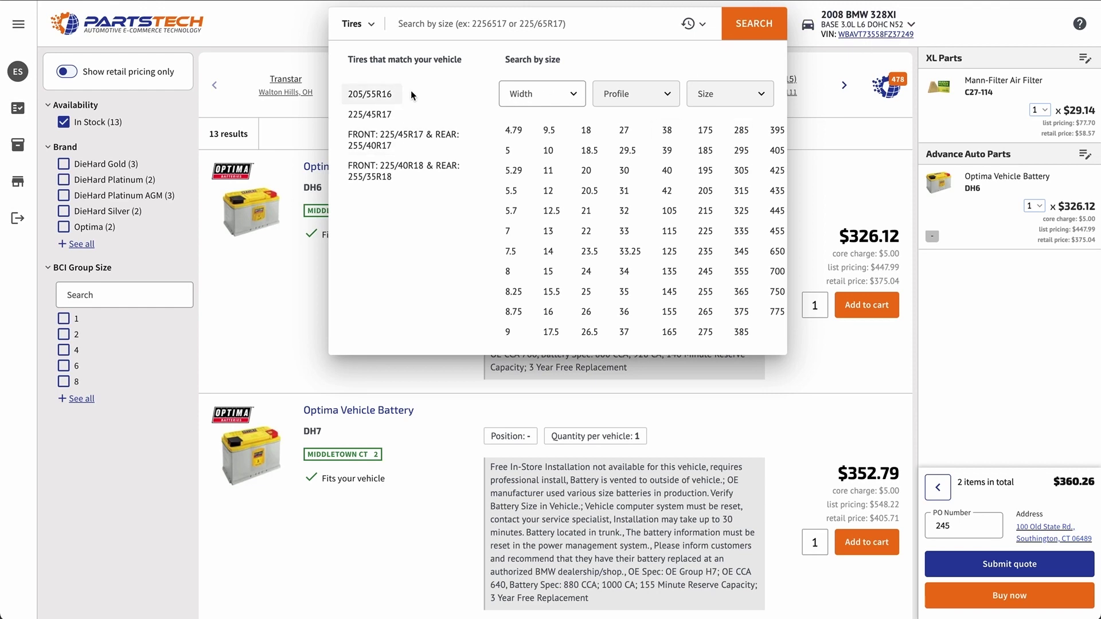
pyautogui.click(376, 115)
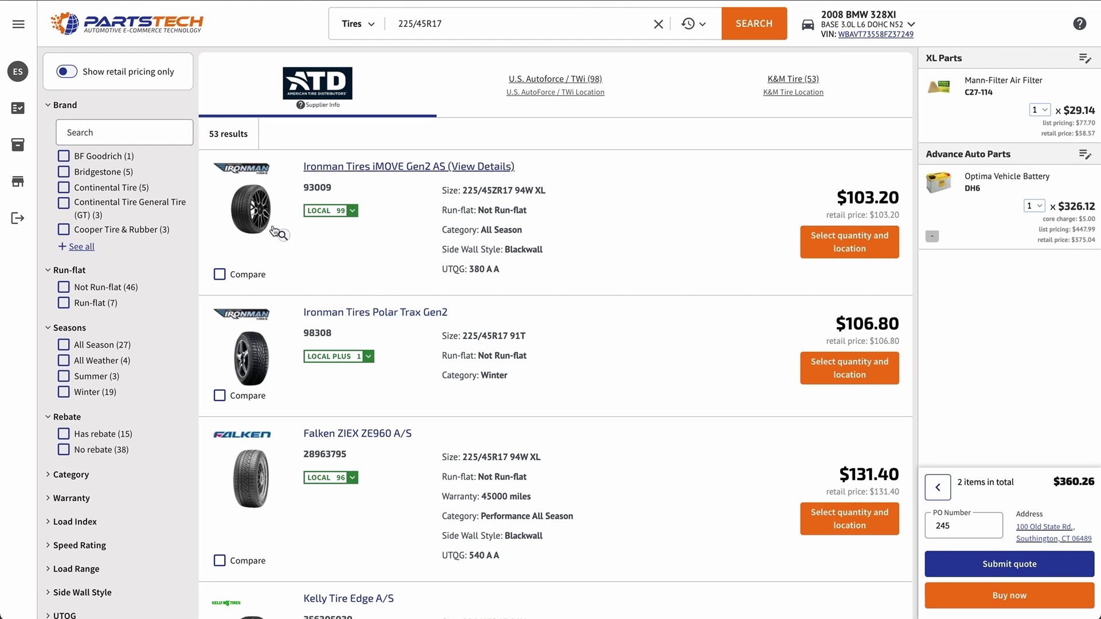
pyautogui.click(64, 172)
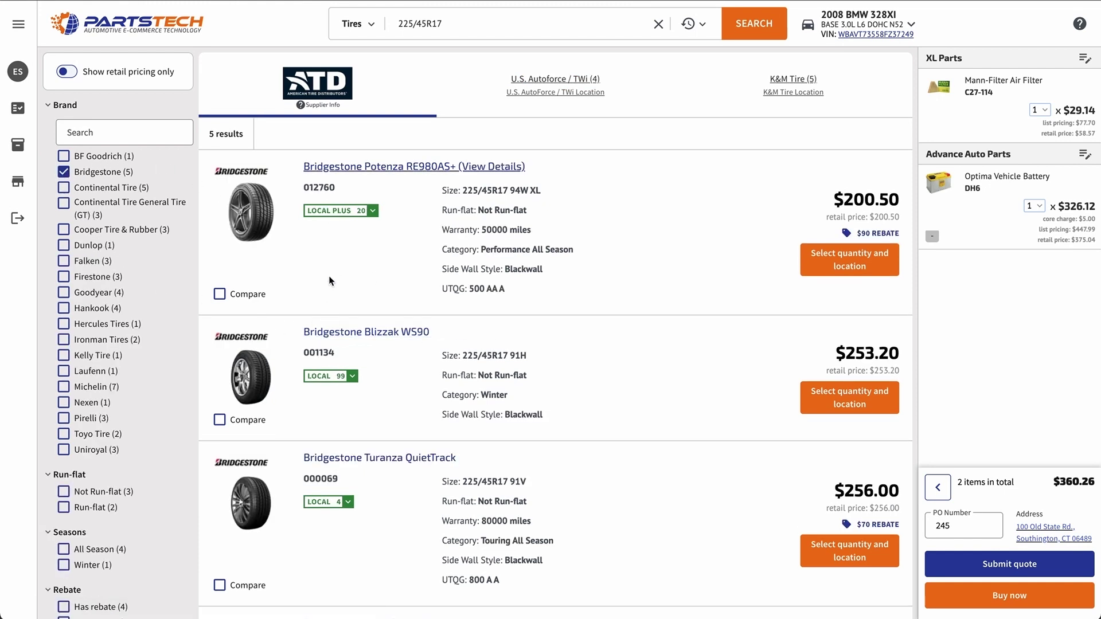
pyautogui.click(579, 80)
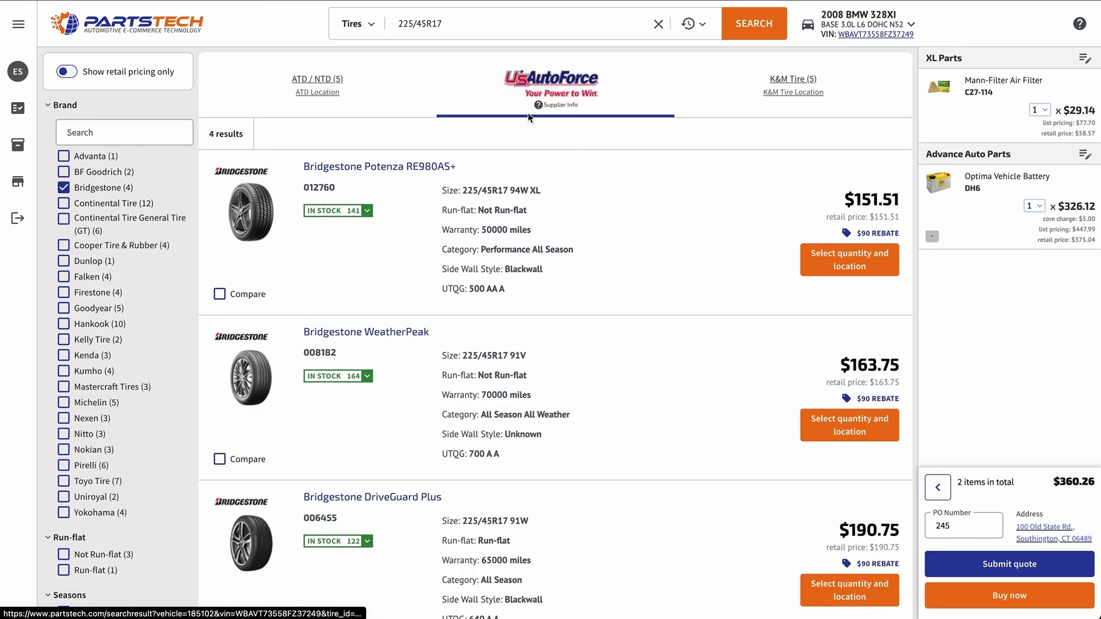
pyautogui.click(797, 92)
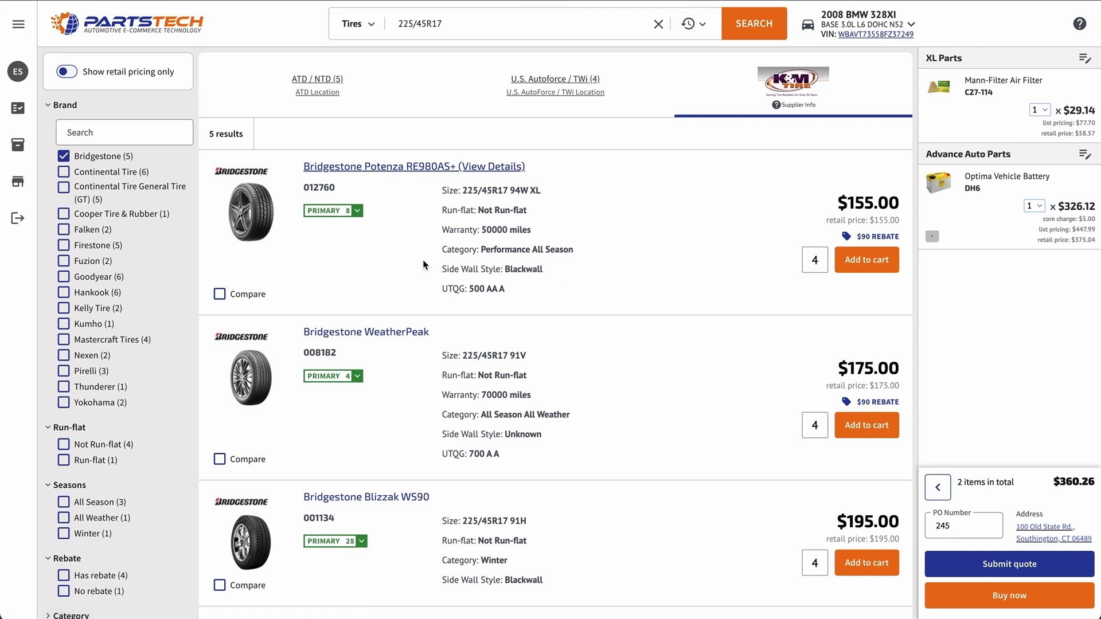
# Step: Add four K&M Tire Bridgestone Potenza RE980AS+ tires to the cart and submit the quote
pyautogui.doubleClick(814, 262)
pyautogui.click(814, 270)
pyautogui.click(887, 261)
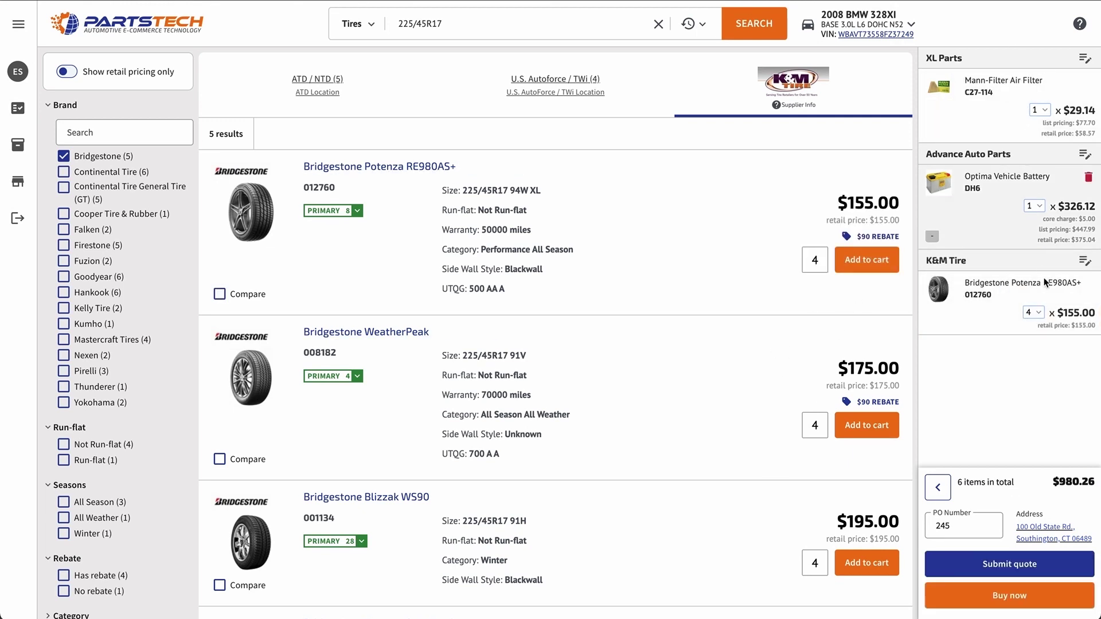
pyautogui.click(1007, 565)
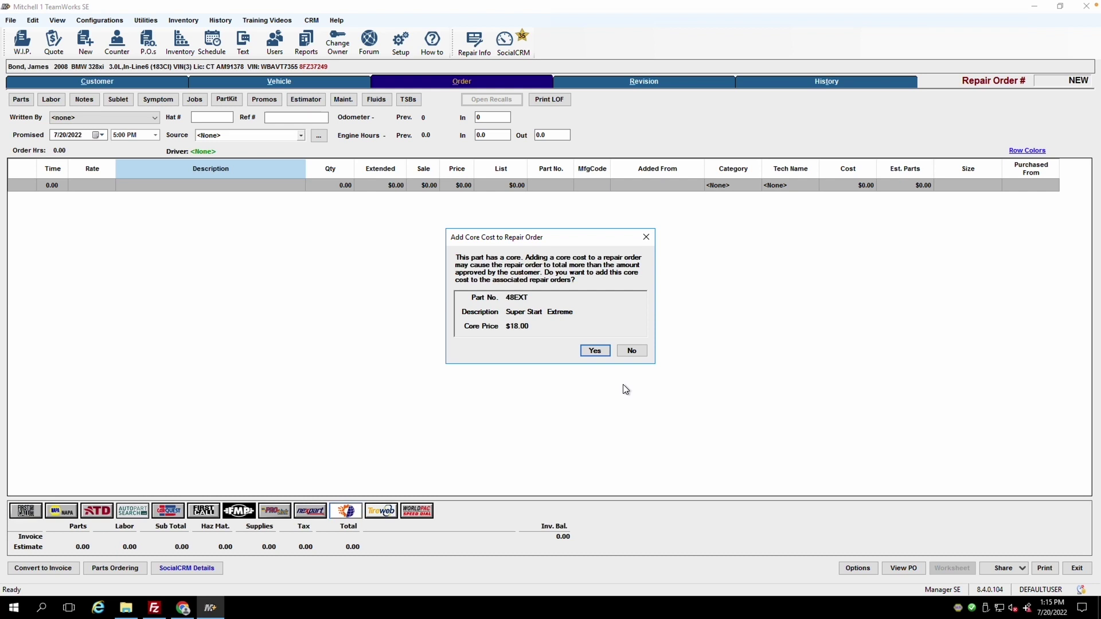
# Step: Accept the $18.00 battery core cost, view the tire's warranty note, and open Parts Ordering
pyautogui.click(595, 351)
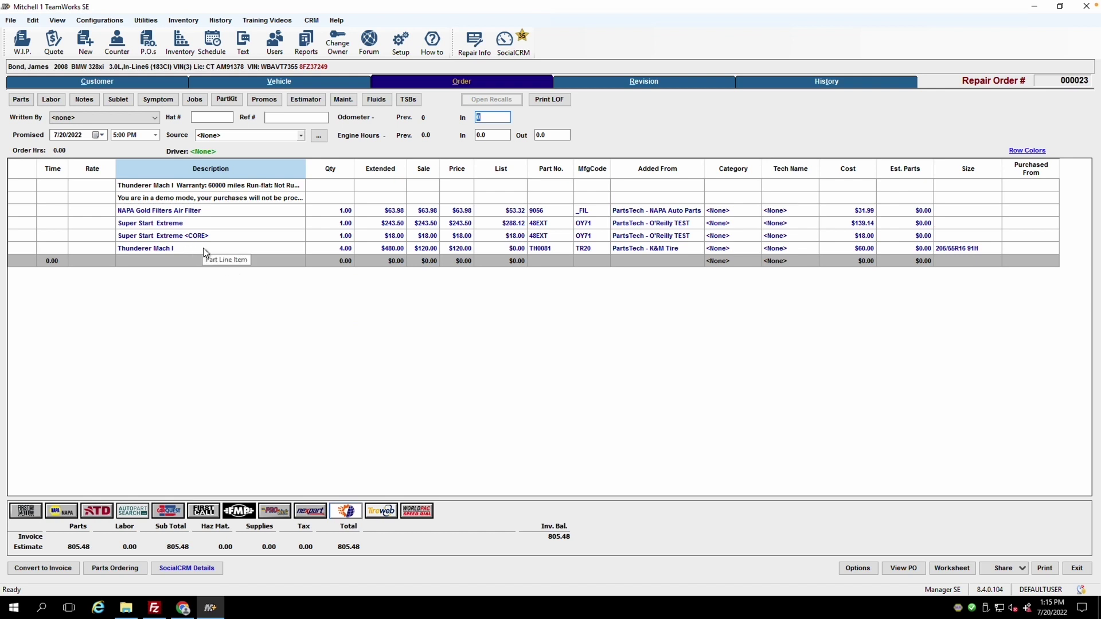
pyautogui.doubleClick(191, 188)
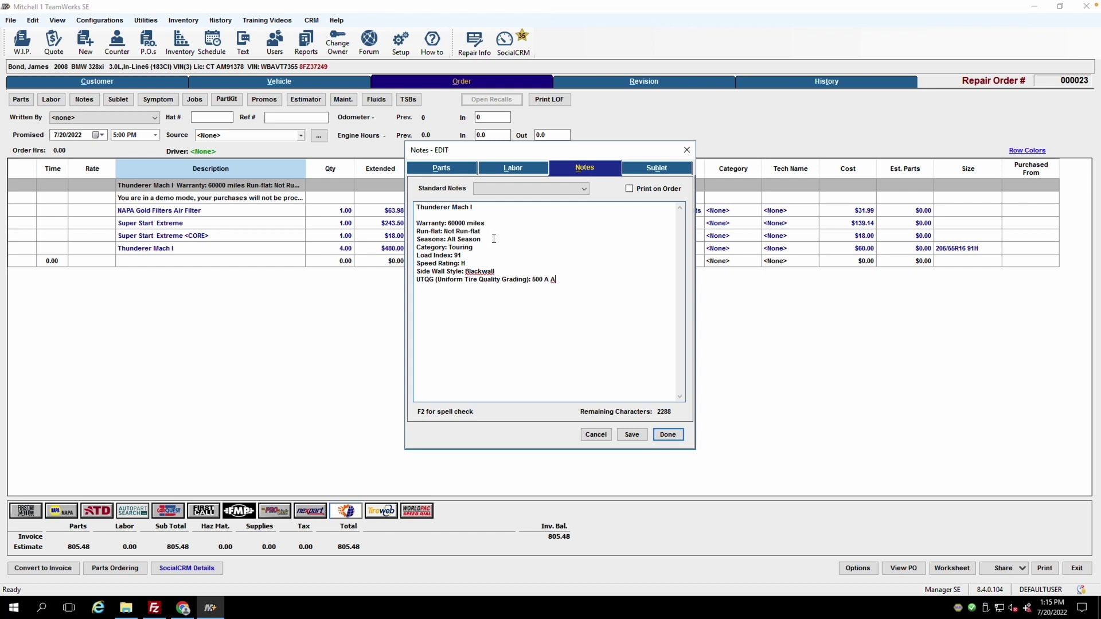
pyautogui.press('Escape')
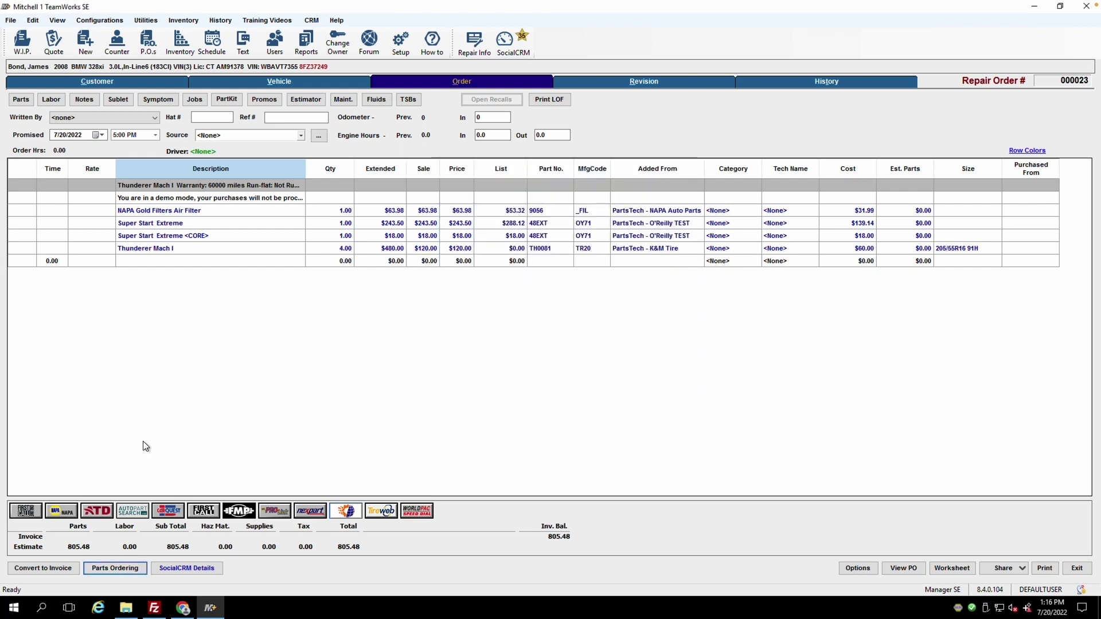
pyautogui.click(108, 568)
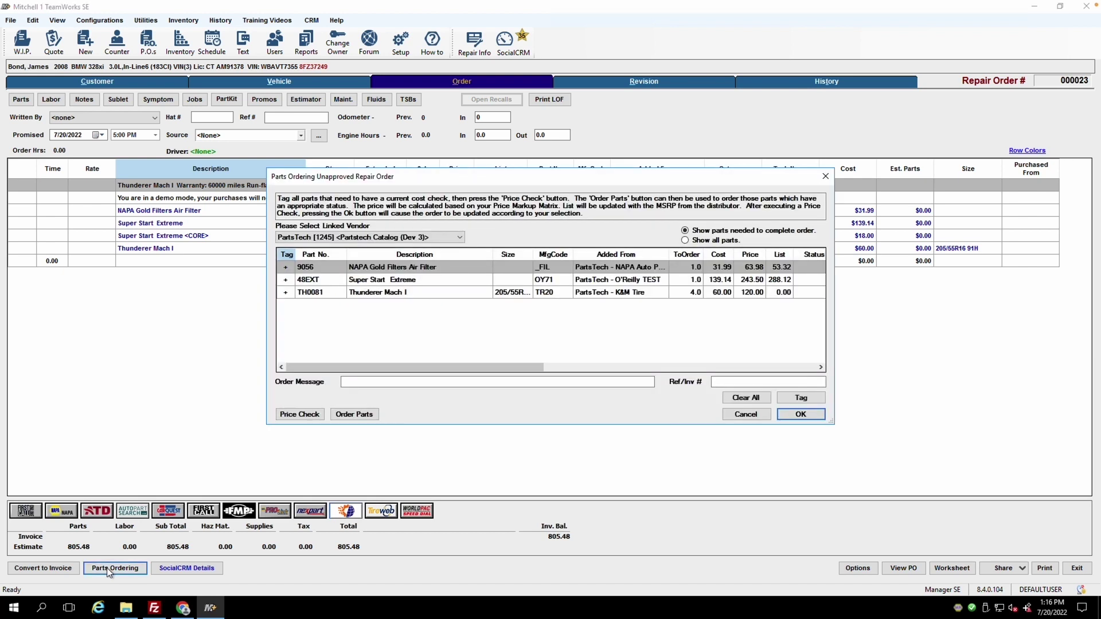
# Step: Widen the Parts Ordering window, refresh prices, and order the three tagged parts via PartsTech
pyautogui.moveTo(267, 291); pyautogui.dragTo(8, 284)
pyautogui.moveTo(834, 314); pyautogui.dragTo(1080, 315)
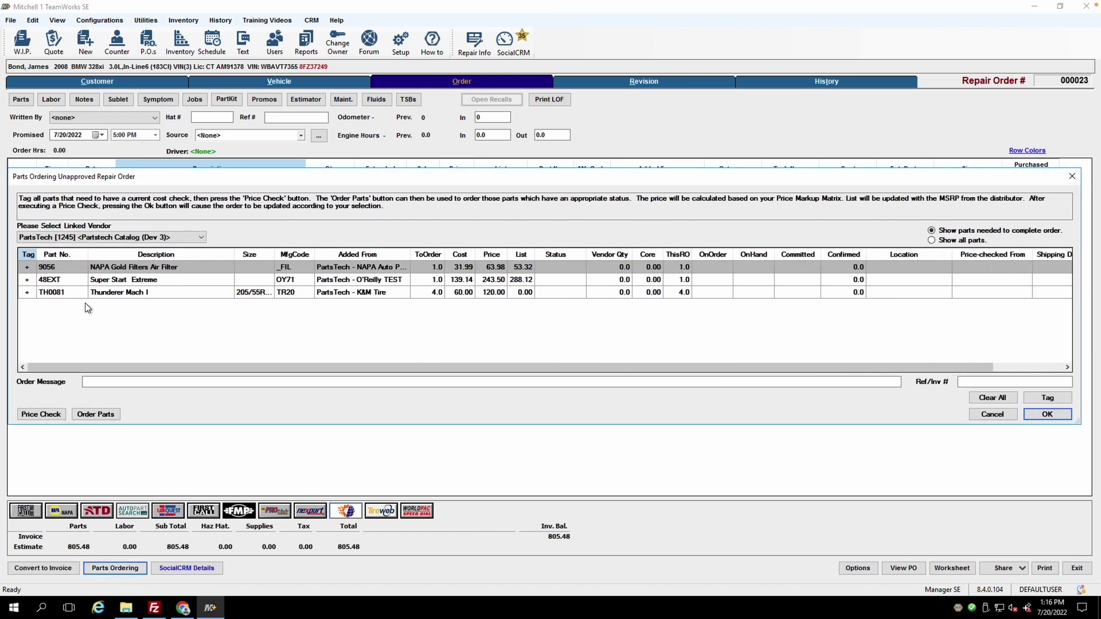
pyautogui.click(41, 415)
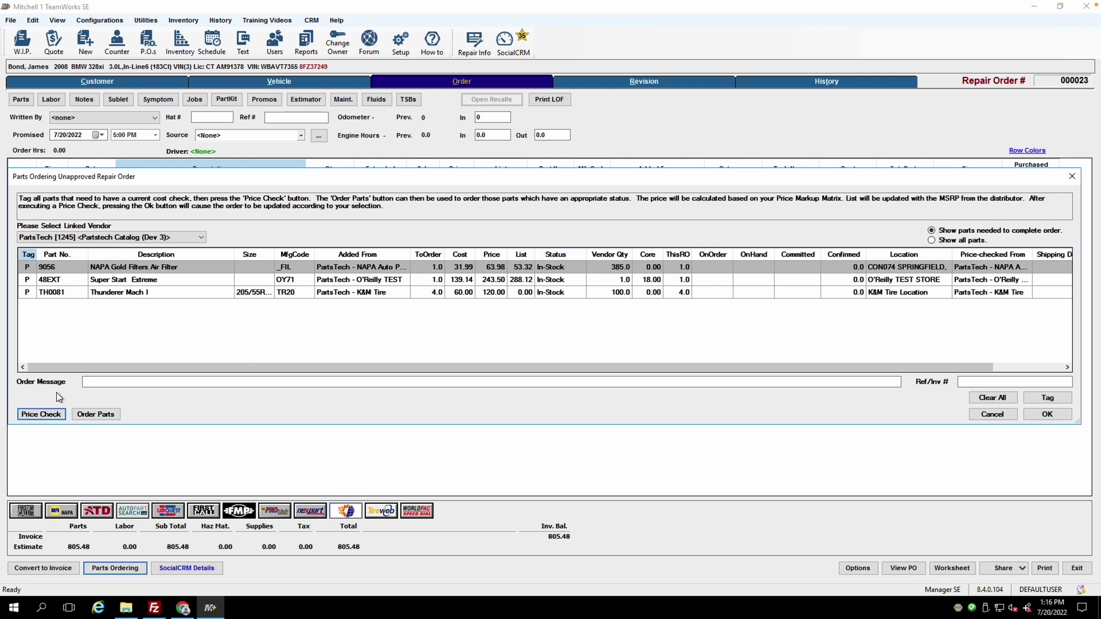
pyautogui.click(95, 415)
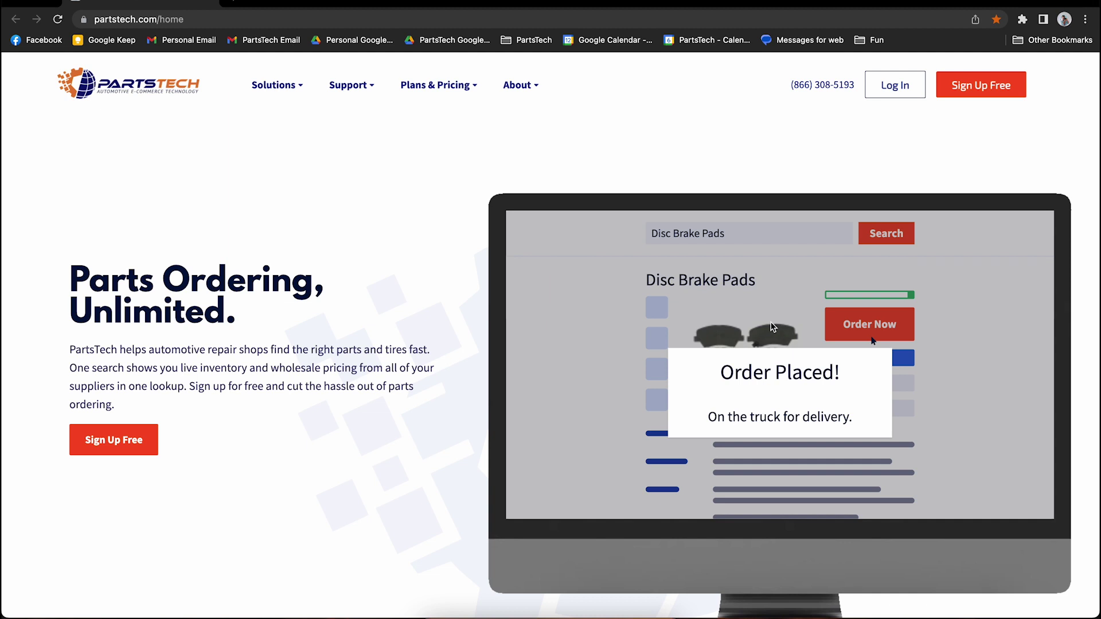
# Step: Log in to PartsTech, review the shop's supplier priority list, and open Add suppliers
pyautogui.click(892, 90)
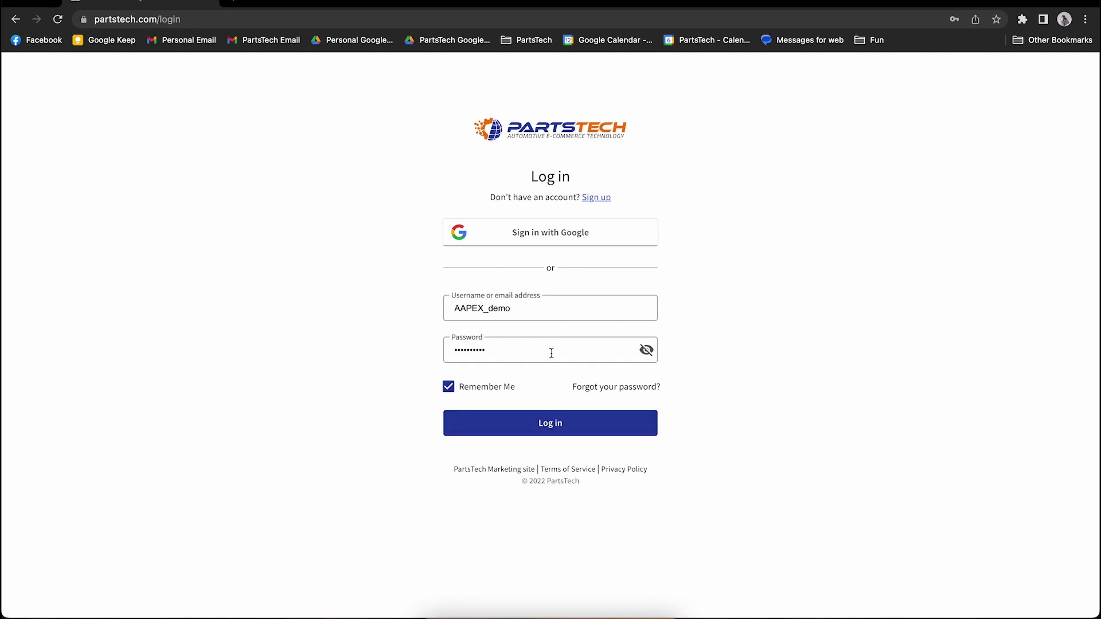
pyautogui.click(543, 423)
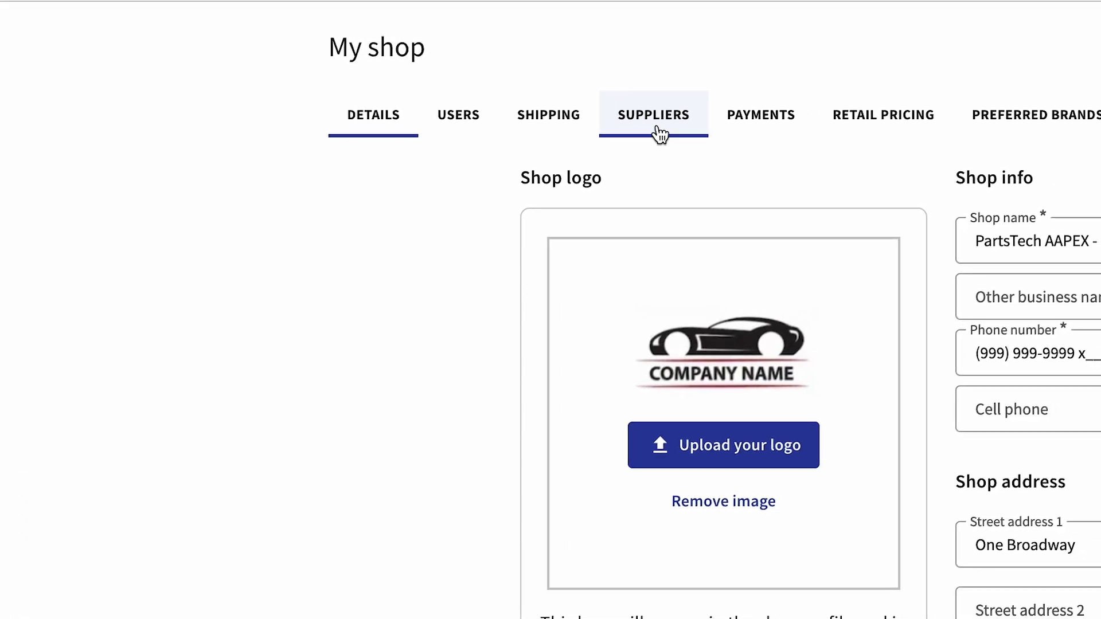
pyautogui.click(728, 120)
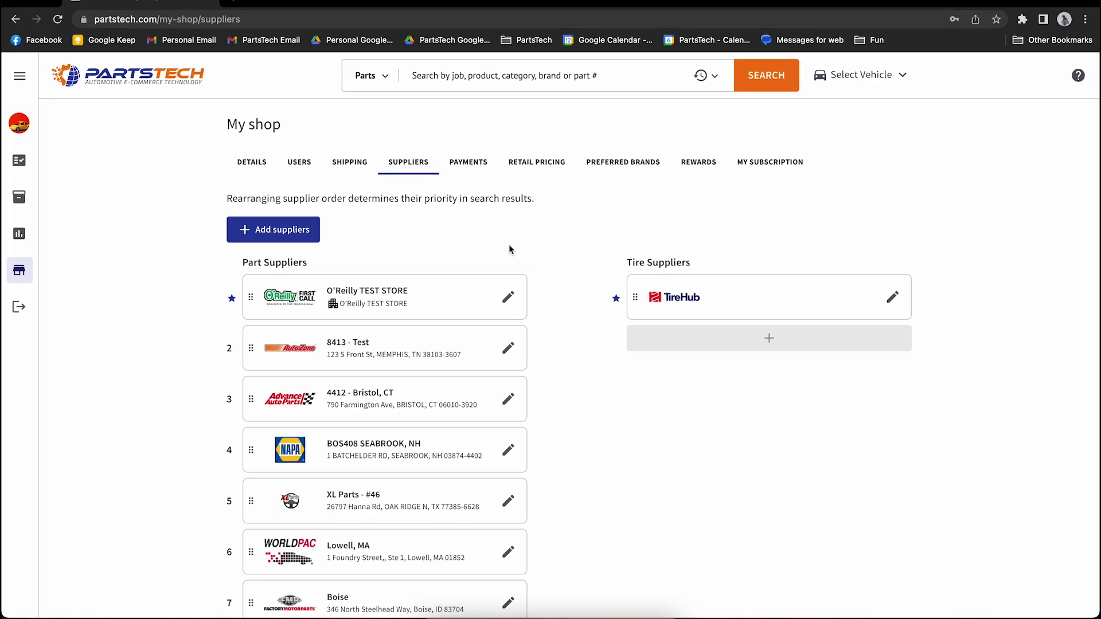
pyautogui.scroll(-1, 539, 249)
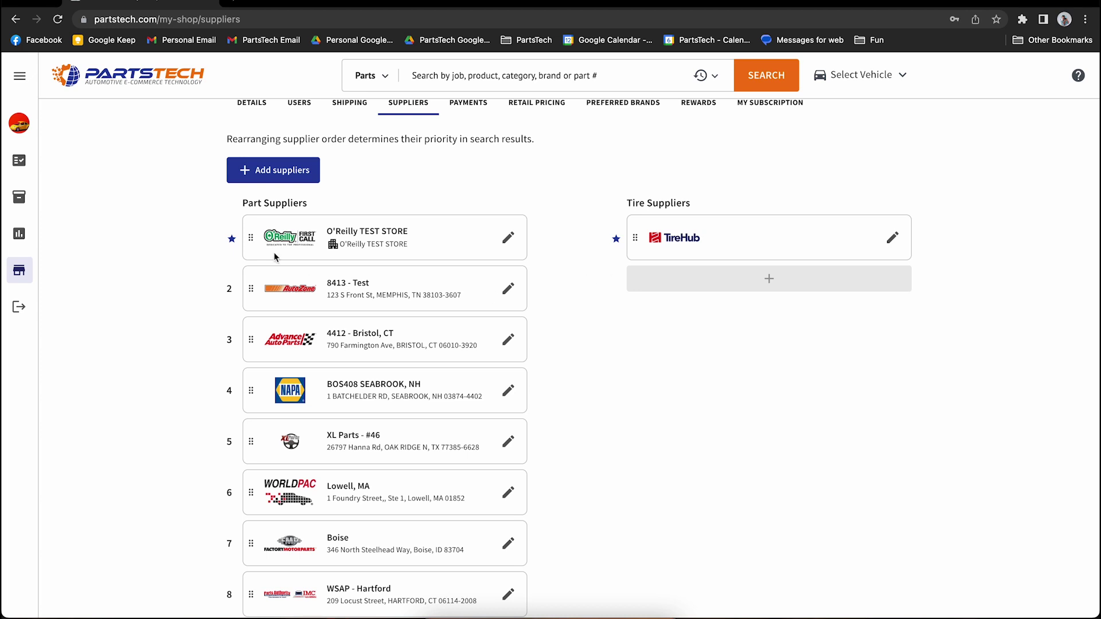
pyautogui.moveTo(247, 235)
pyautogui.mouseDown()
pyautogui.moveTo(245, 401)
pyautogui.moveTo(241, 215)
pyautogui.moveTo(247, 251)
pyautogui.mouseUp()
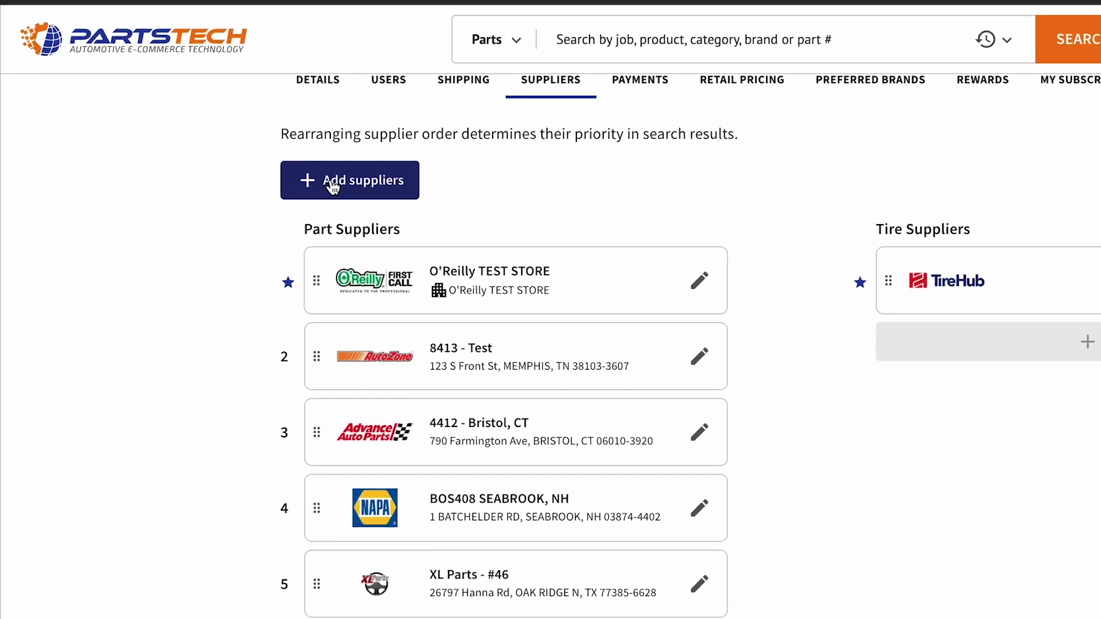
pyautogui.click(332, 182)
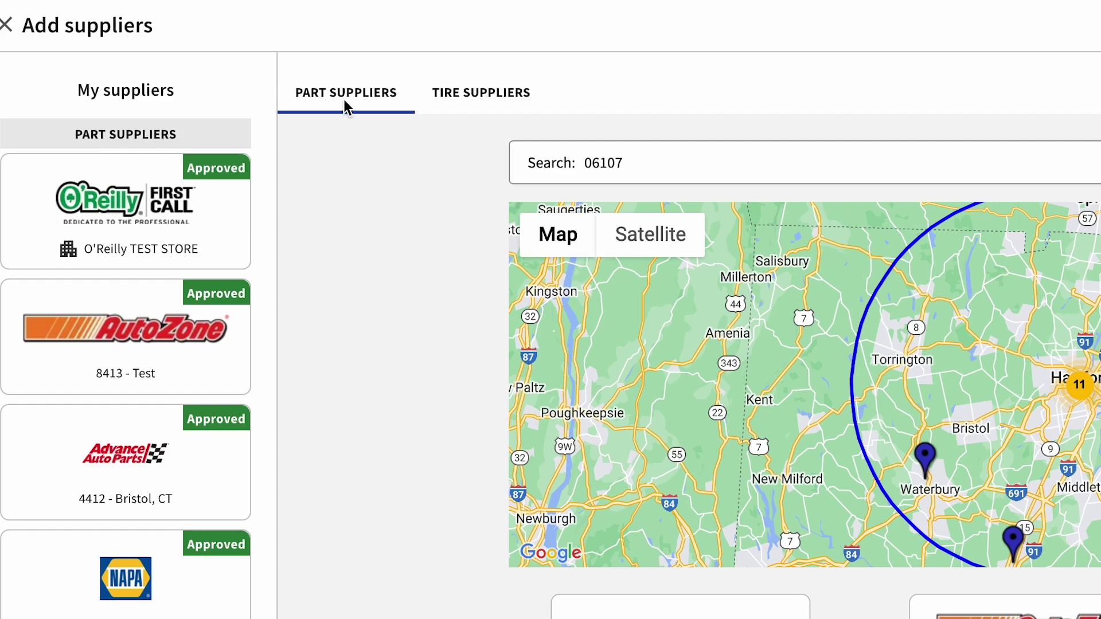
# Step: Check the tire suppliers, then try a 'napa' part-supplier search in place of zip 06107 and clear it
pyautogui.click(446, 106)
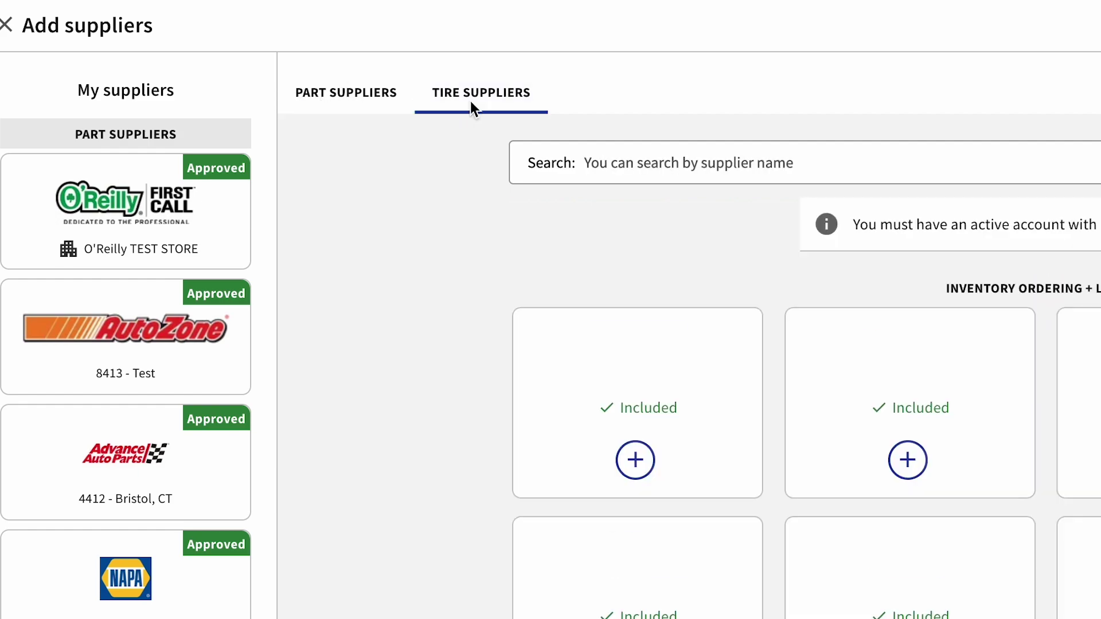
pyautogui.click(361, 97)
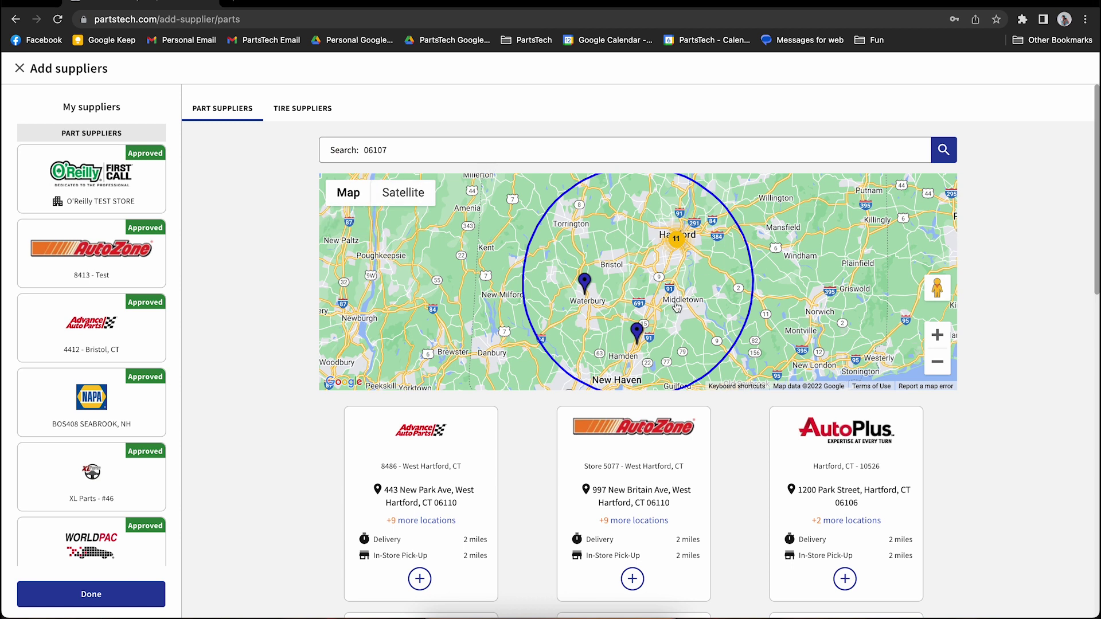
pyautogui.click(406, 150)
pyautogui.press('super+a')
pyautogui.press('BackSpace')
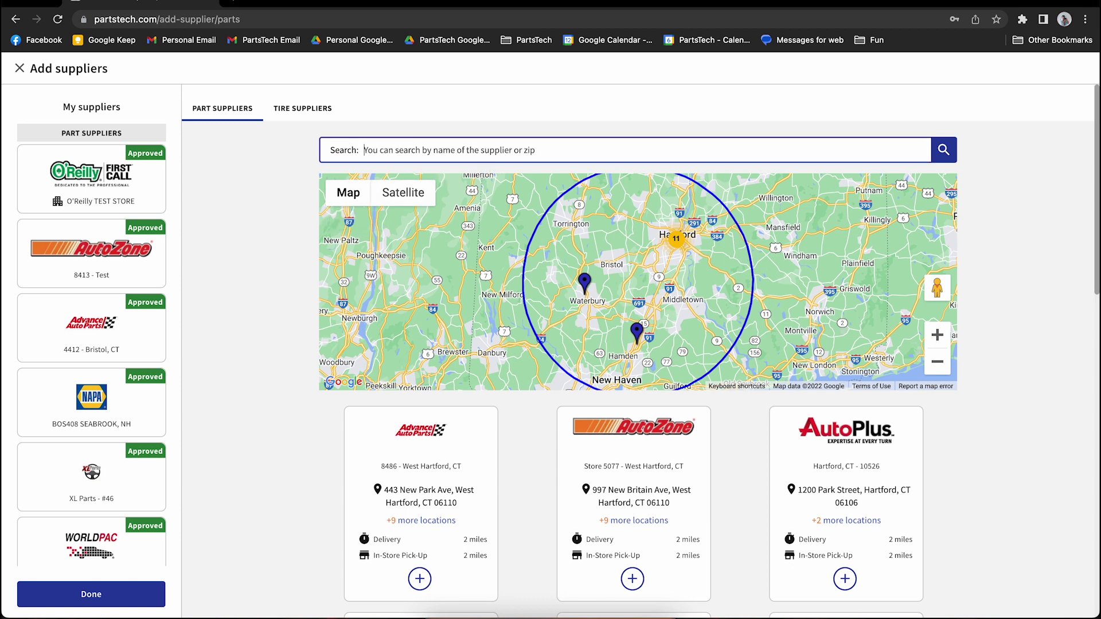
pyautogui.write('napa')
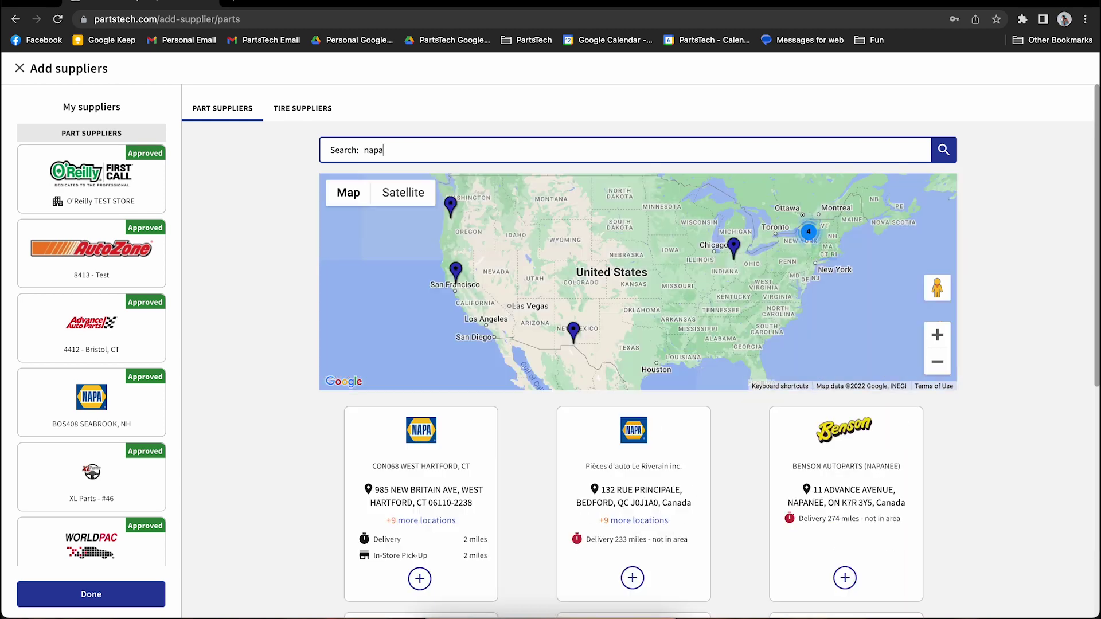
pyautogui.press('BackSpace')
pyautogui.press('BackSpace')
pyautogui.press('BackSpace')
pyautogui.press('BackSpace')
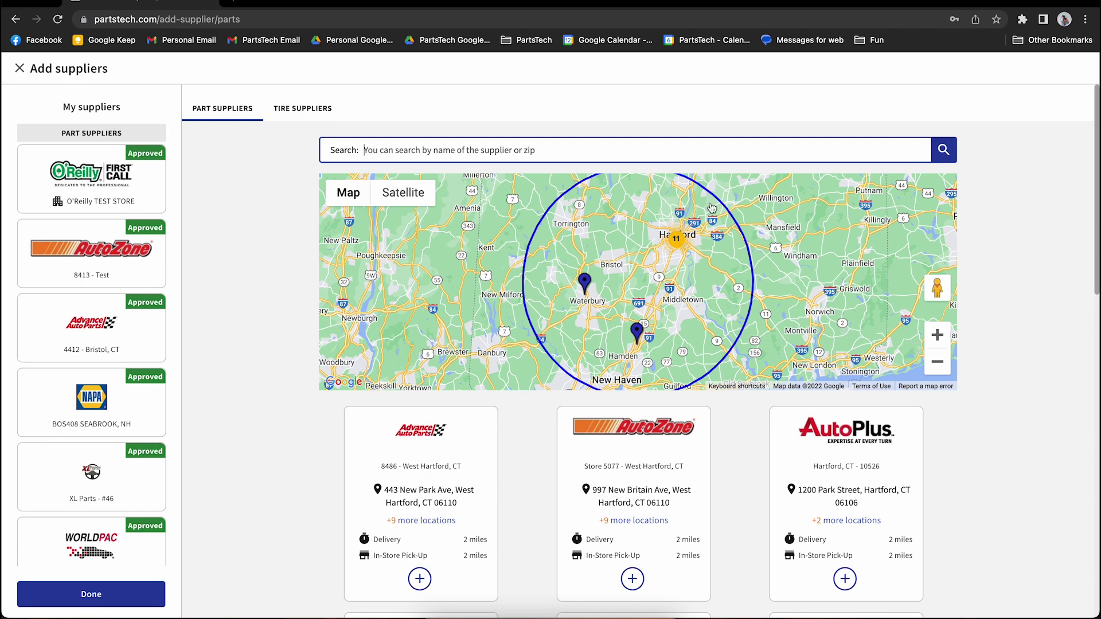
# Step: Zoom the map into the Hartford and south Hartford clusters to list the nearby stores
pyautogui.click(679, 243)
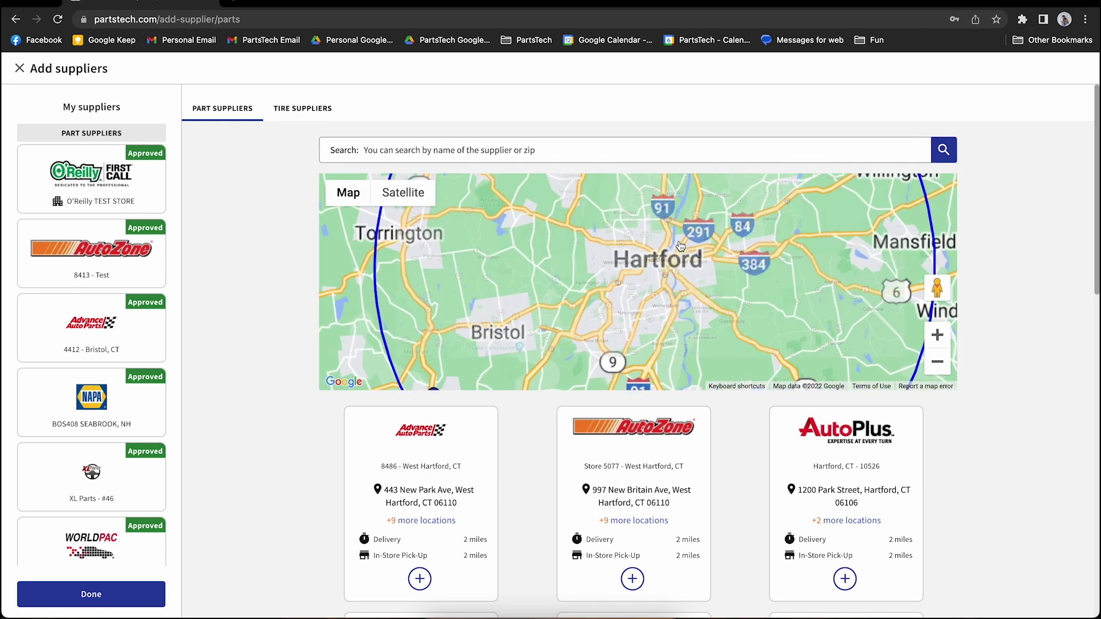
pyautogui.click(643, 326)
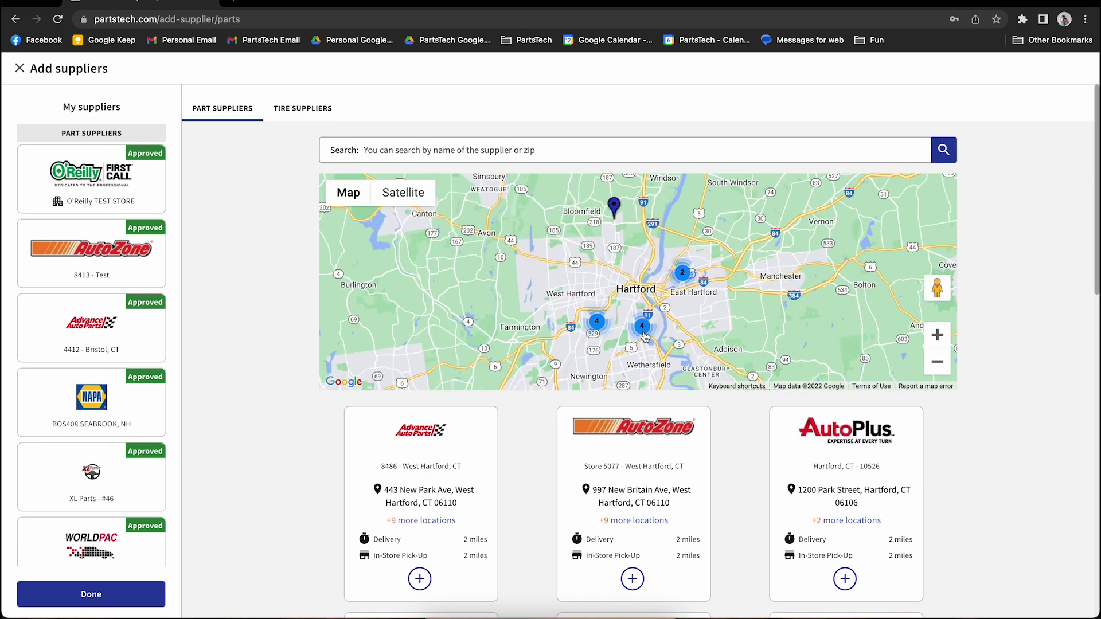
pyautogui.scroll(-1, 916, 483)
pyautogui.scroll(-7, 916, 483)
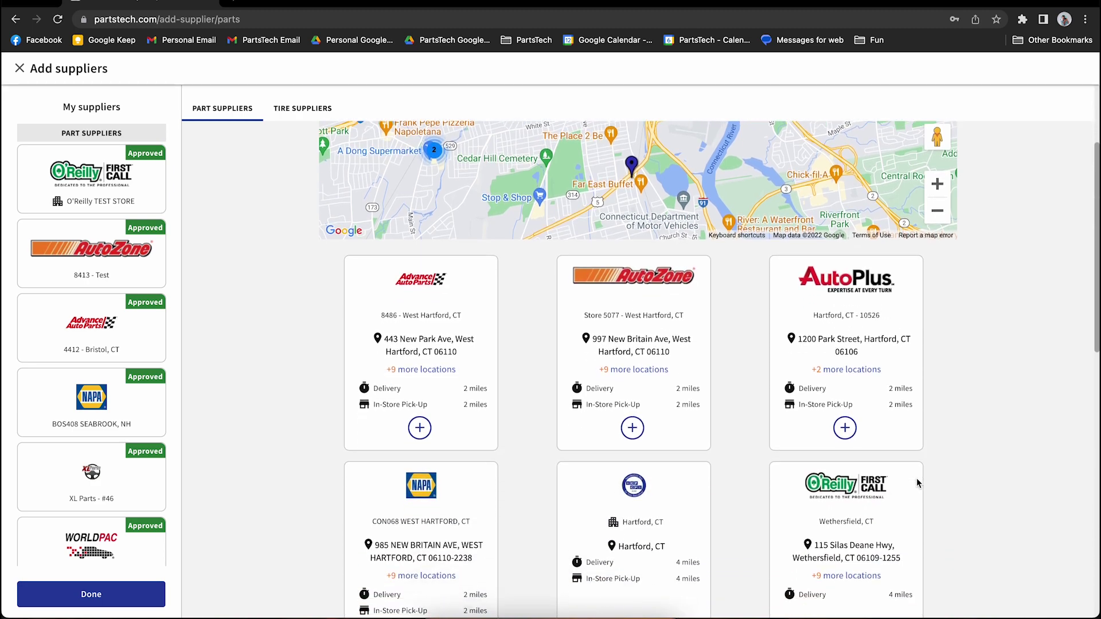
pyautogui.scroll(-5, 917, 476)
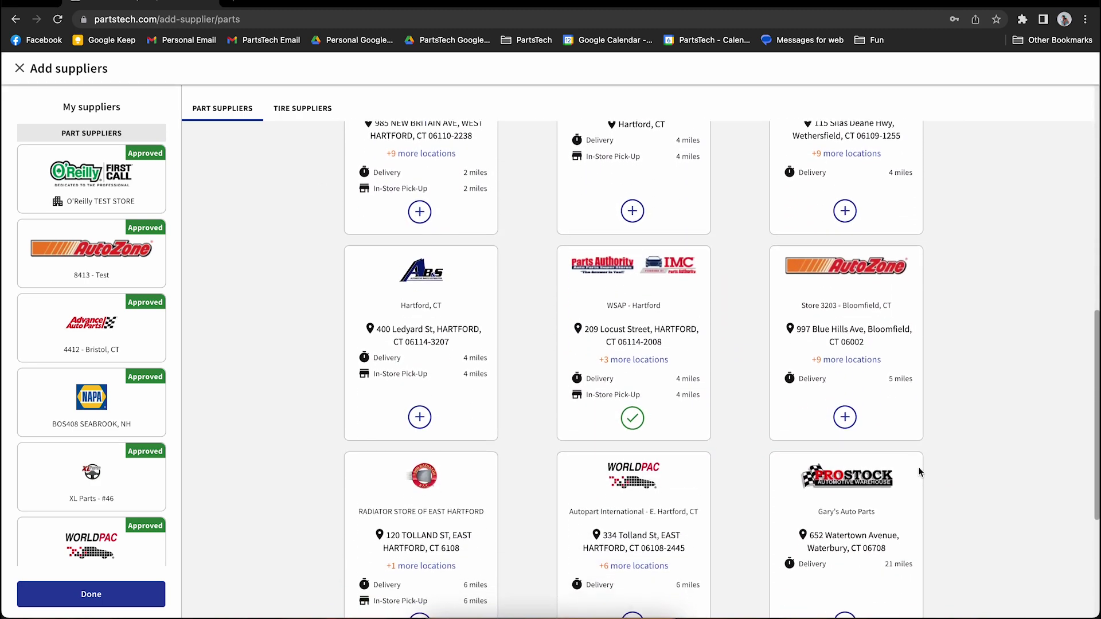
pyautogui.scroll(10, 917, 467)
pyautogui.scroll(1, 918, 471)
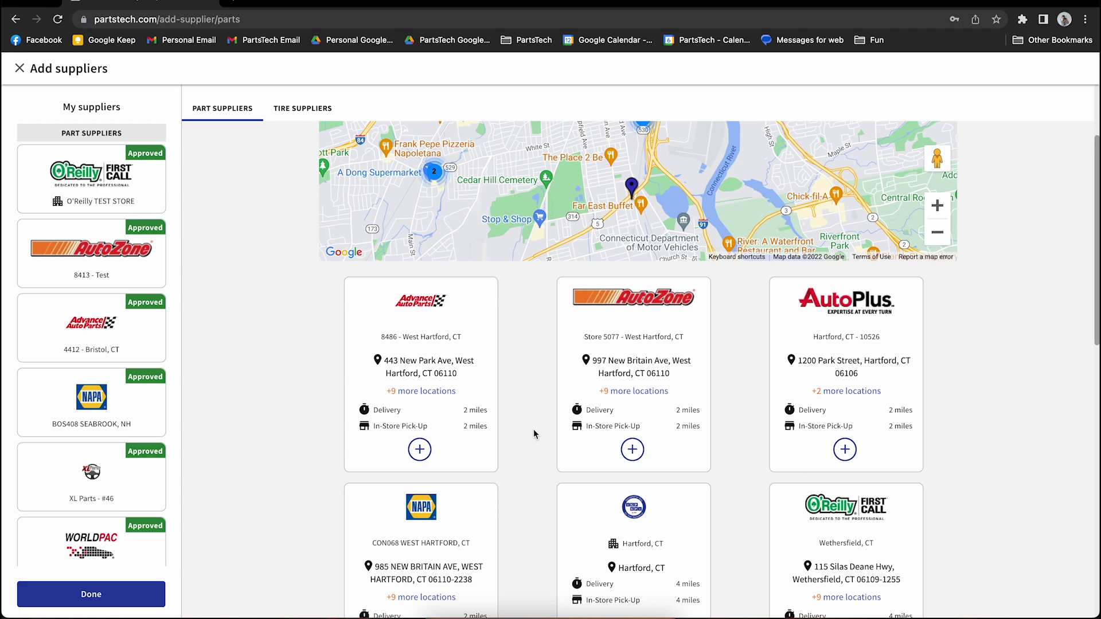
pyautogui.click(633, 450)
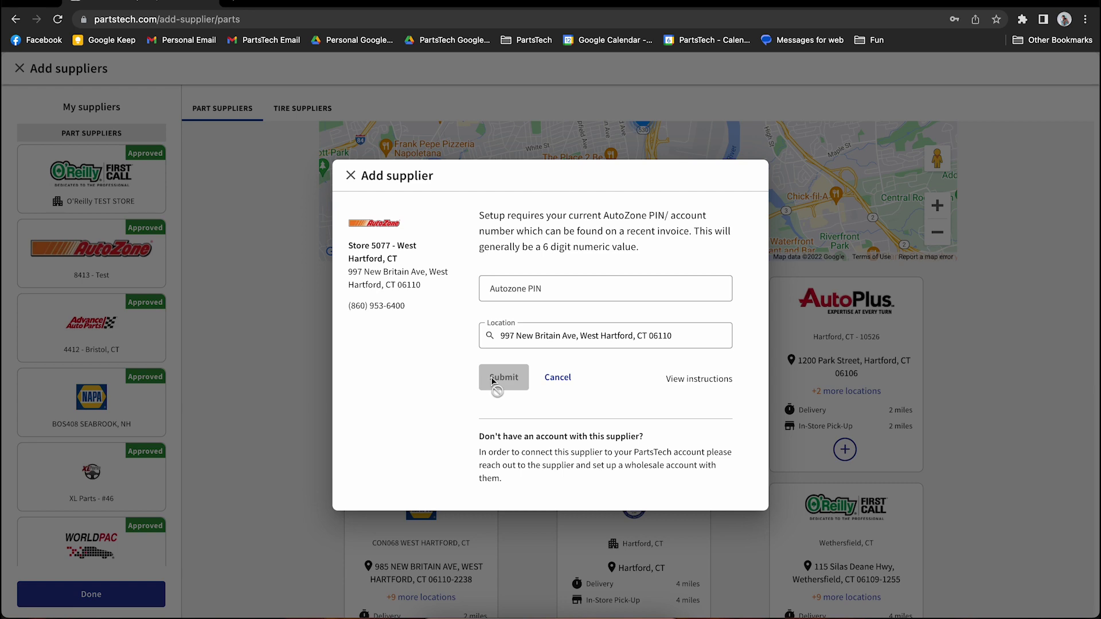
pyautogui.click(261, 284)
pyautogui.moveTo(140, 179)
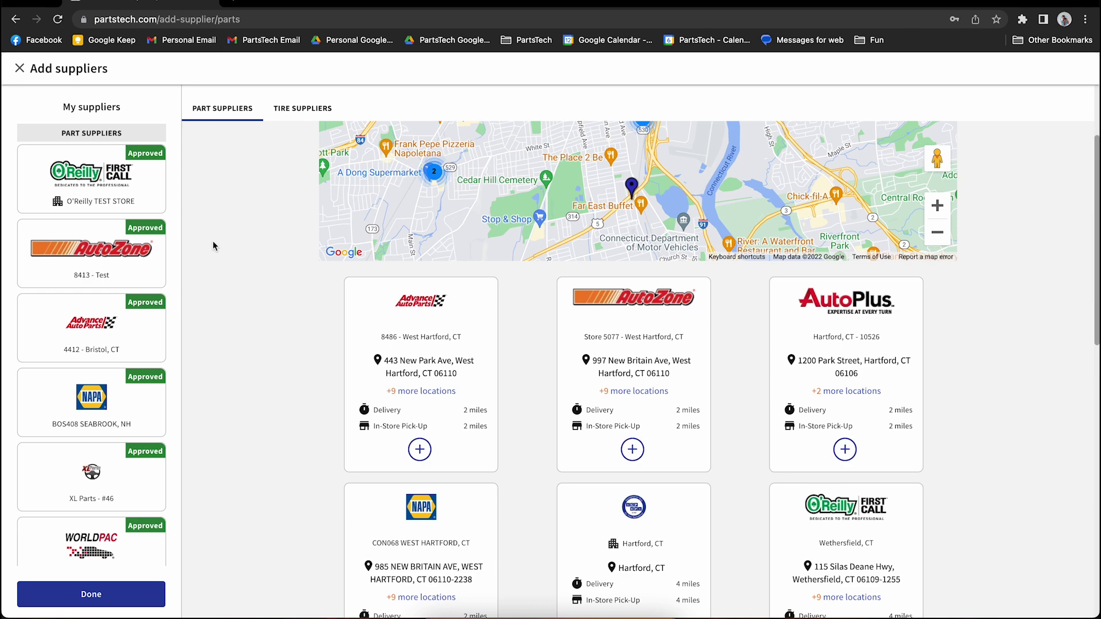
# Step: Review the tire suppliers list, then go back to the part suppliers list
pyautogui.click(309, 112)
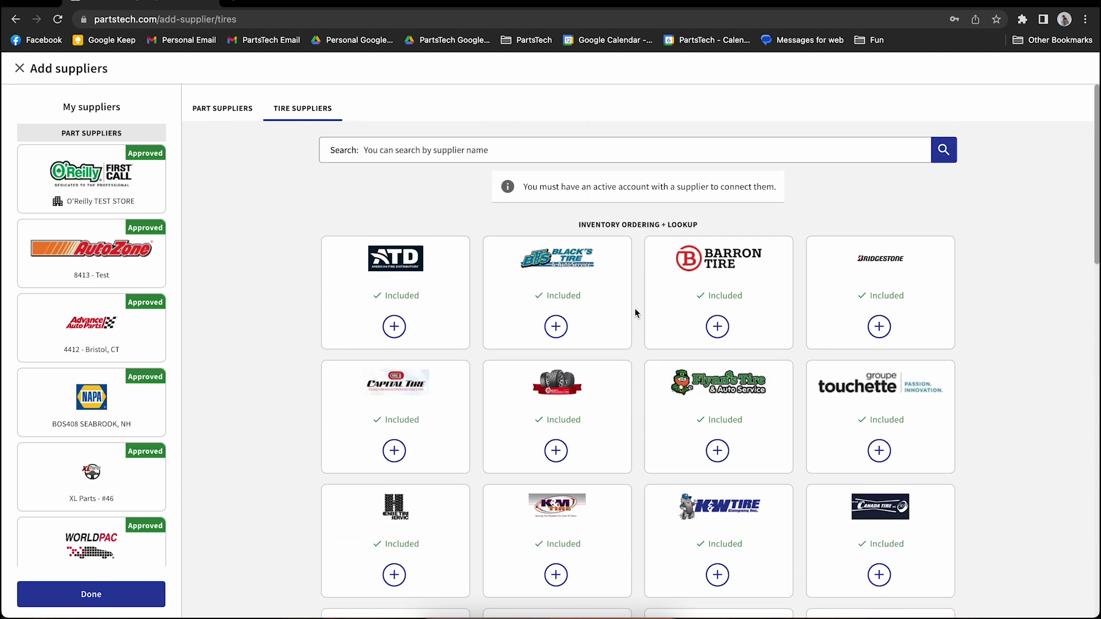
pyautogui.scroll(-5, 635, 313)
pyautogui.scroll(5, 635, 313)
pyautogui.hotkey('alt', 'Left')
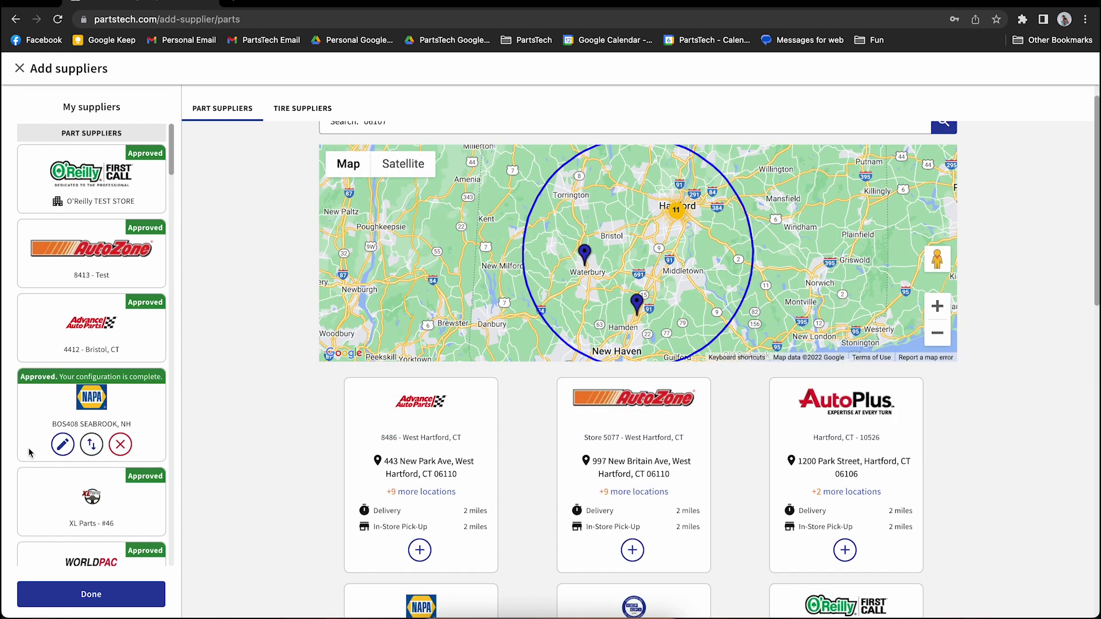
pyautogui.scroll(-4, 29, 453)
pyautogui.scroll(-15, 28, 452)
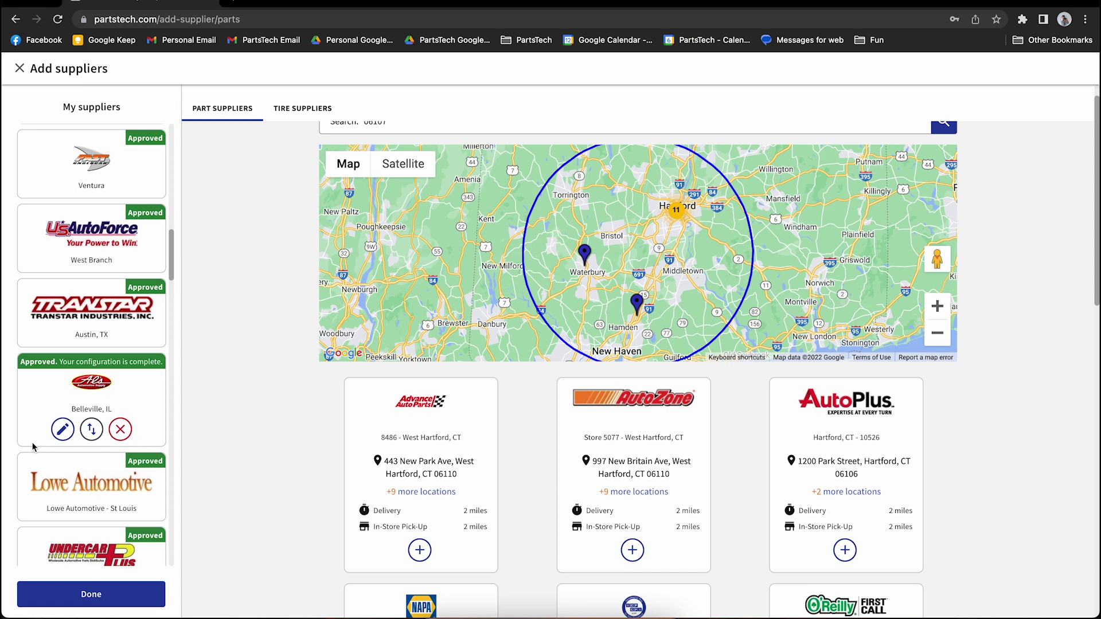
pyautogui.scroll(15, 32, 447)
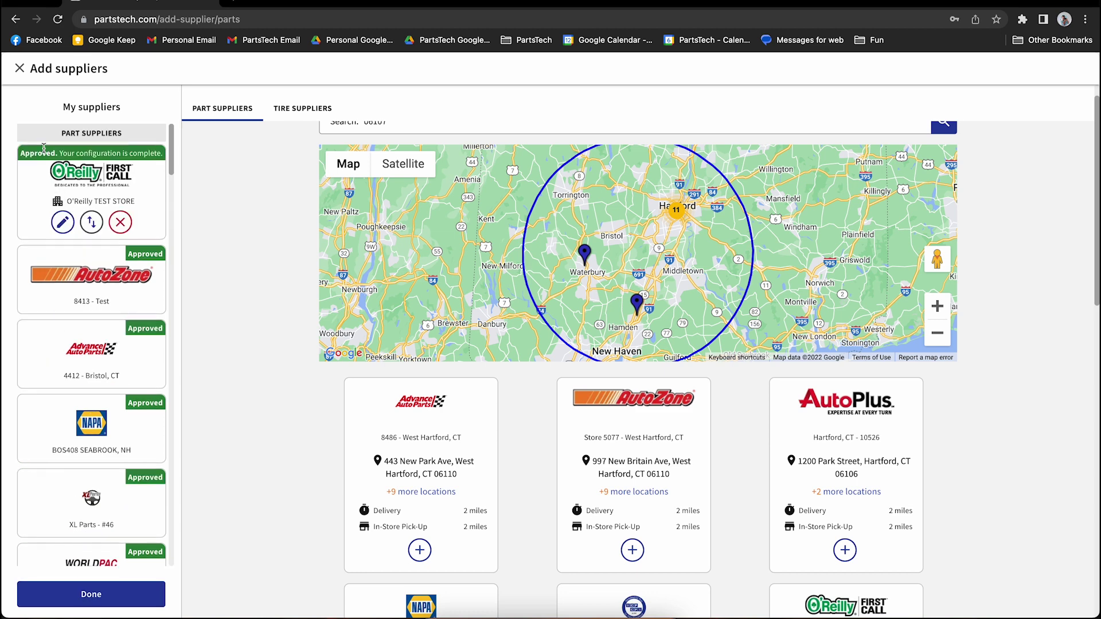
# Step: Close Add suppliers and move AutoZone 8413 - Test above O'Reilly as the top-priority supplier
pyautogui.click(20, 70)
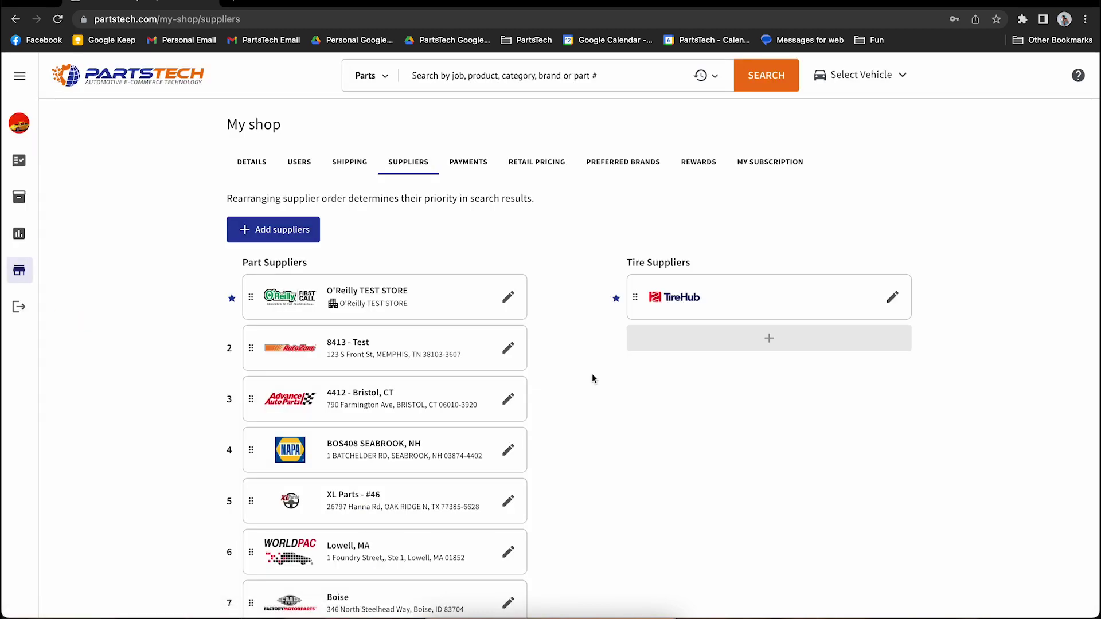
pyautogui.scroll(-10, 591, 378)
pyautogui.scroll(10, 592, 378)
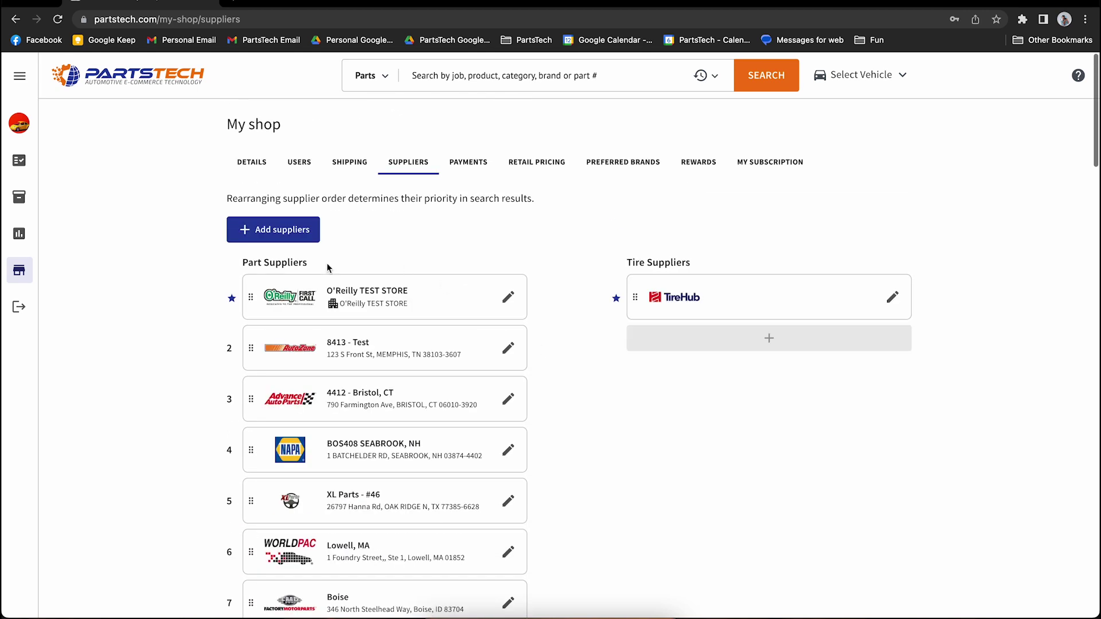
pyautogui.moveTo(250, 347); pyautogui.dragTo(251, 296)
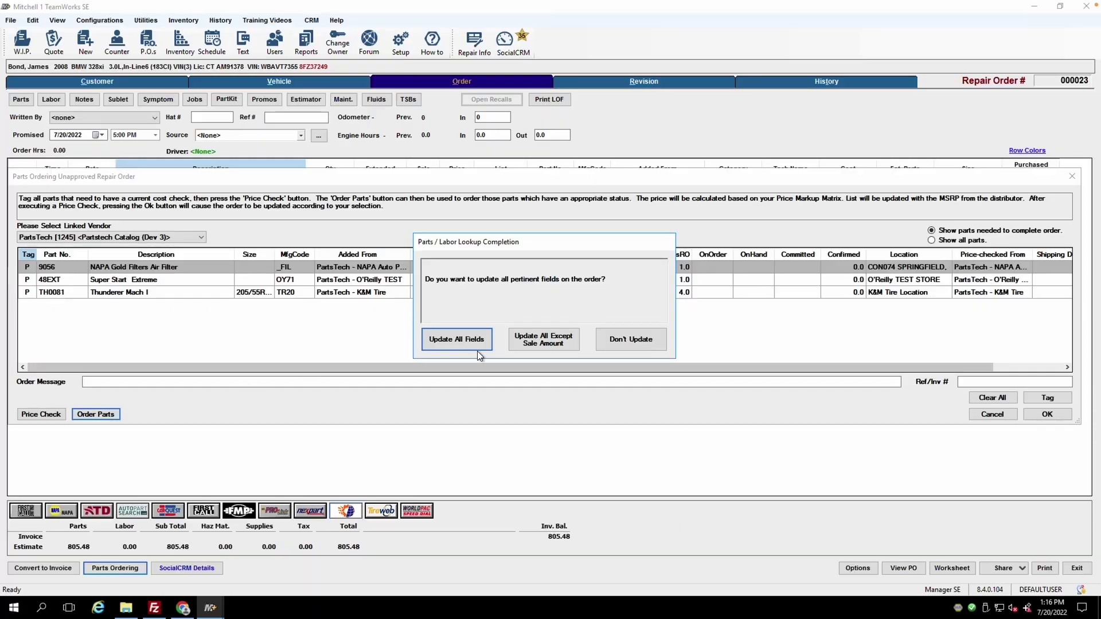
# Step: Update all order fields except sale amount, giving costs of 31.99, 139.14 and 60.00
pyautogui.click(539, 345)
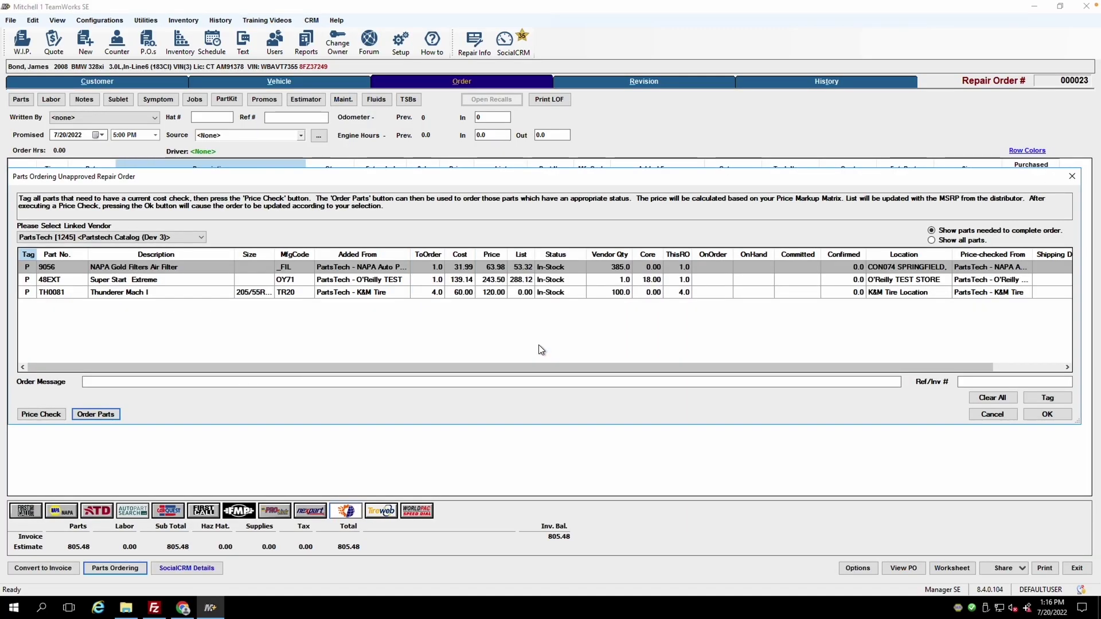